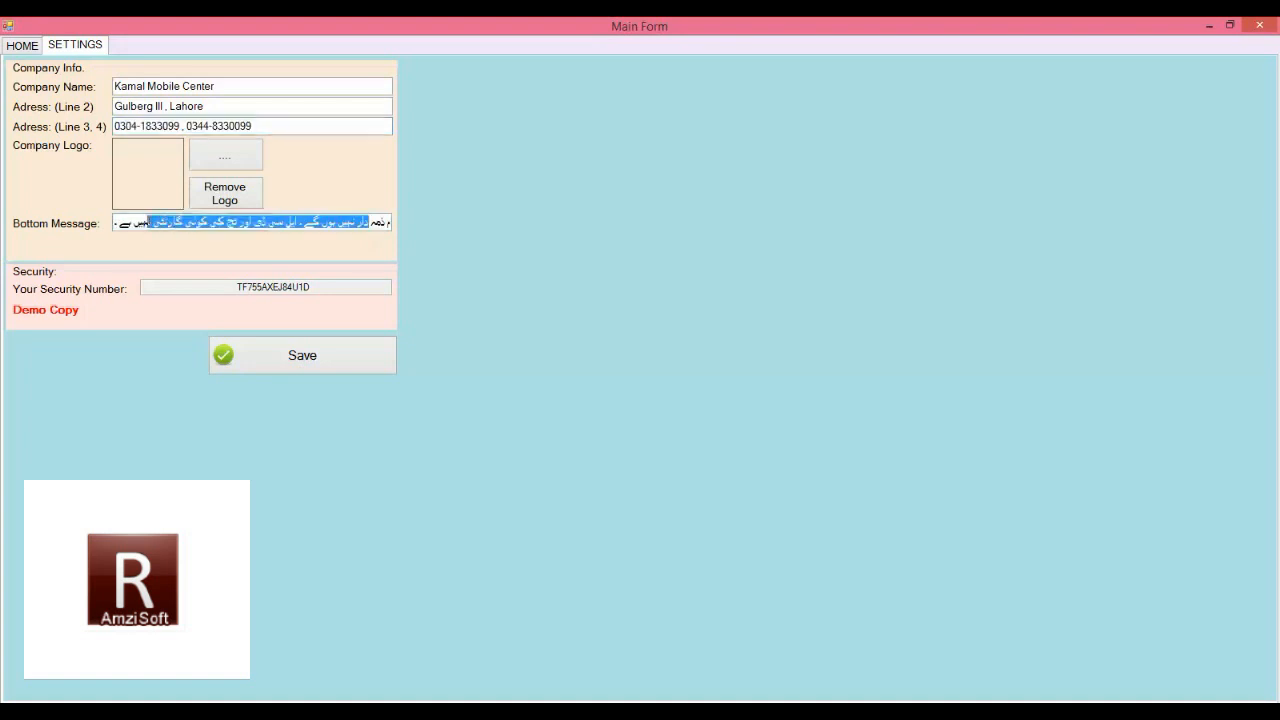
# Step: Save the Kamal Mobile Center company details and acknowledge the confirmation
pyautogui.click(316, 362)
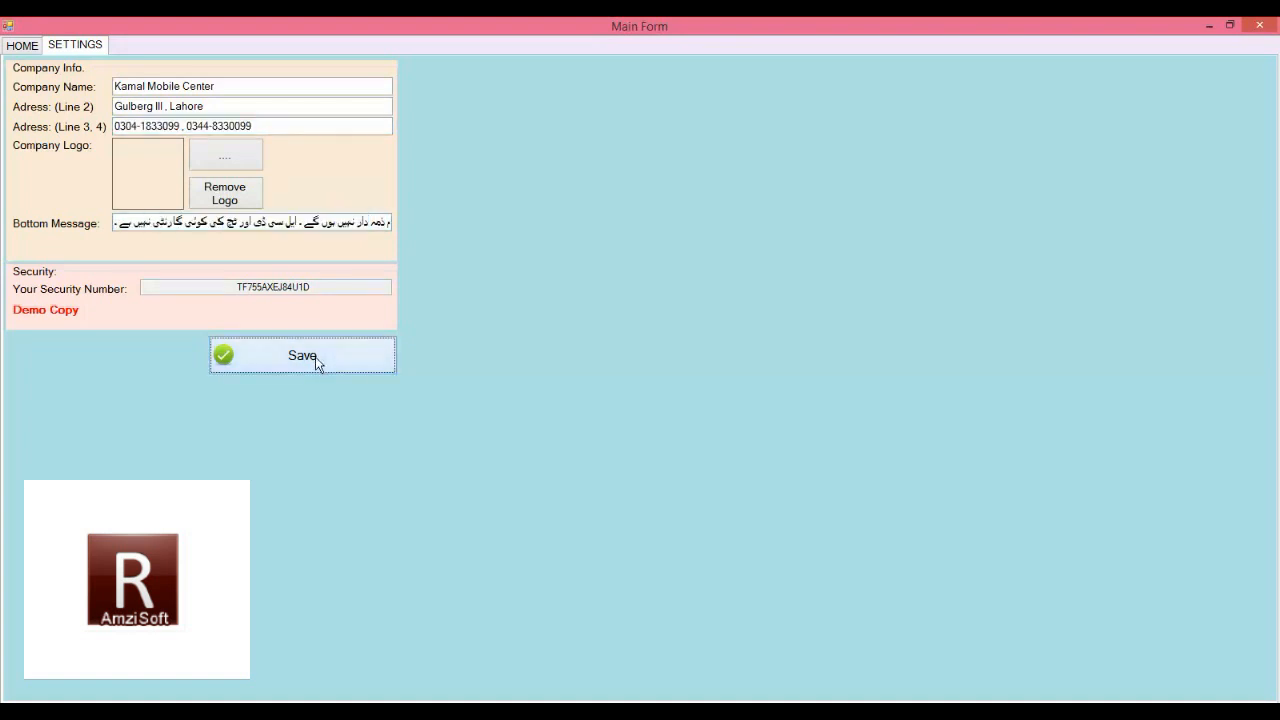
pyautogui.click(654, 429)
# Step: Add a first salesman user with a name and password
pyautogui.click(427, 141)
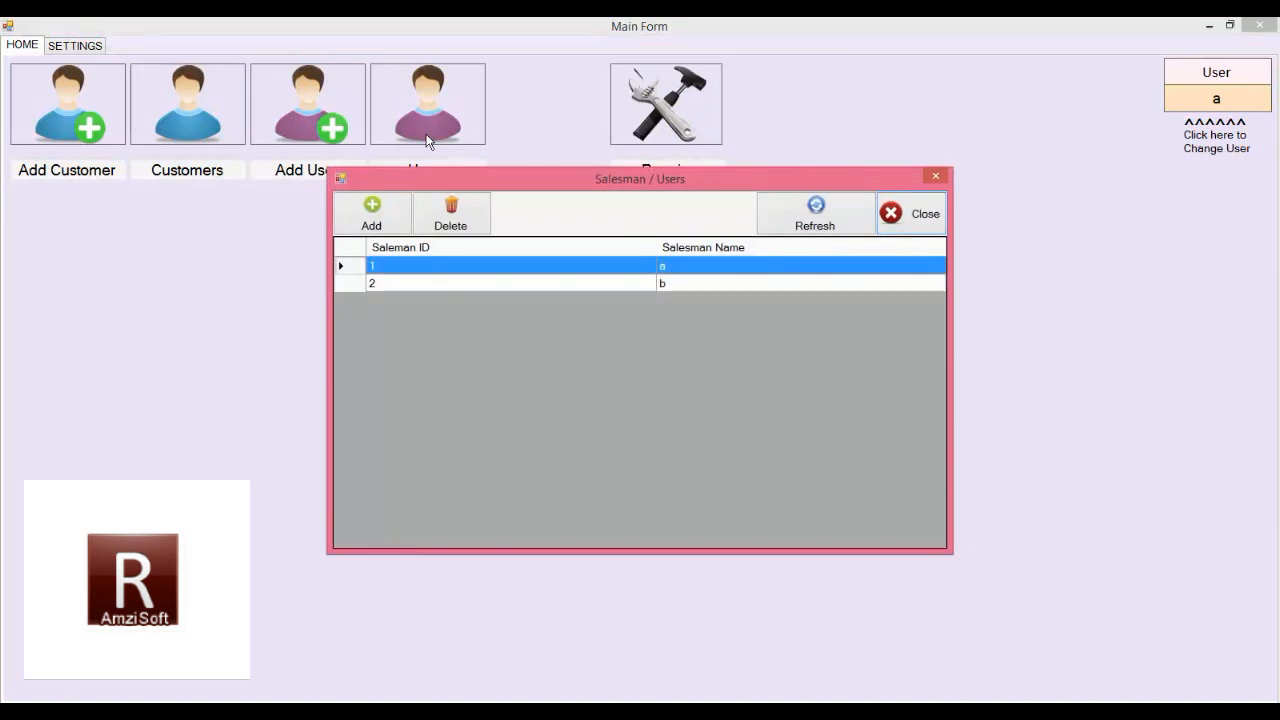
pyautogui.click(400, 218)
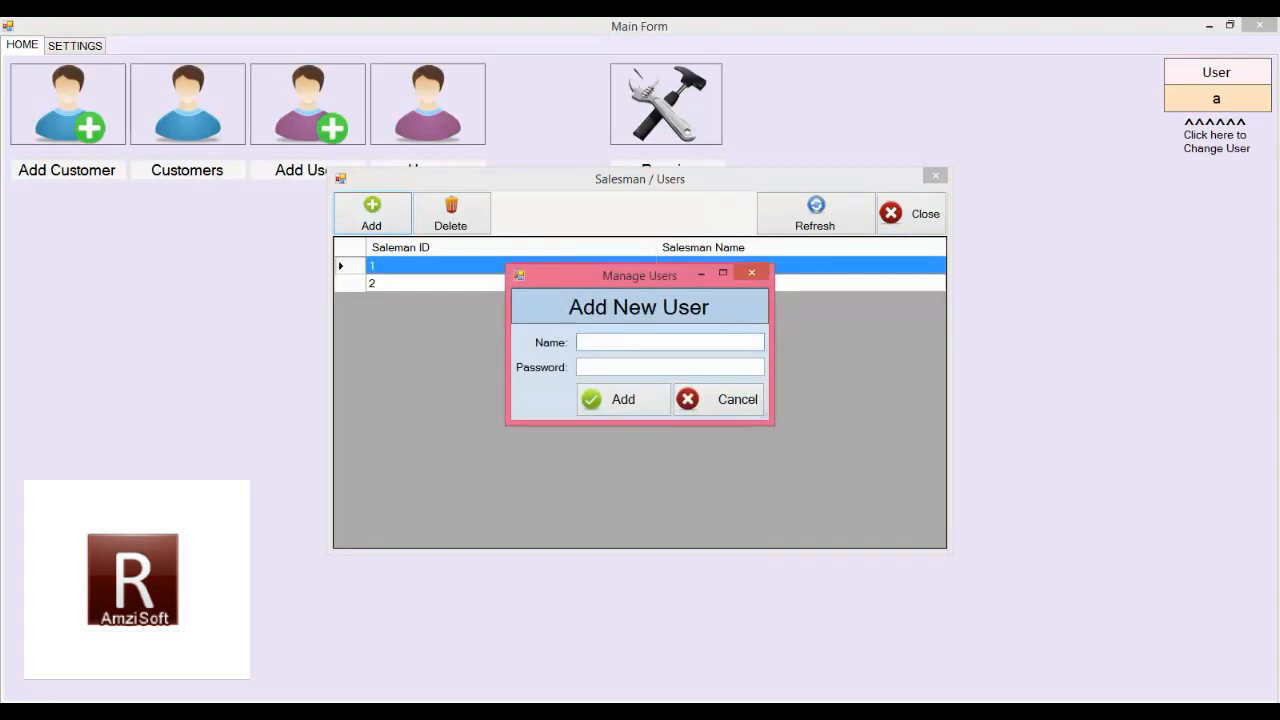
pyautogui.write('Tah')
pyautogui.press('Tab')
pyautogui.write('1')
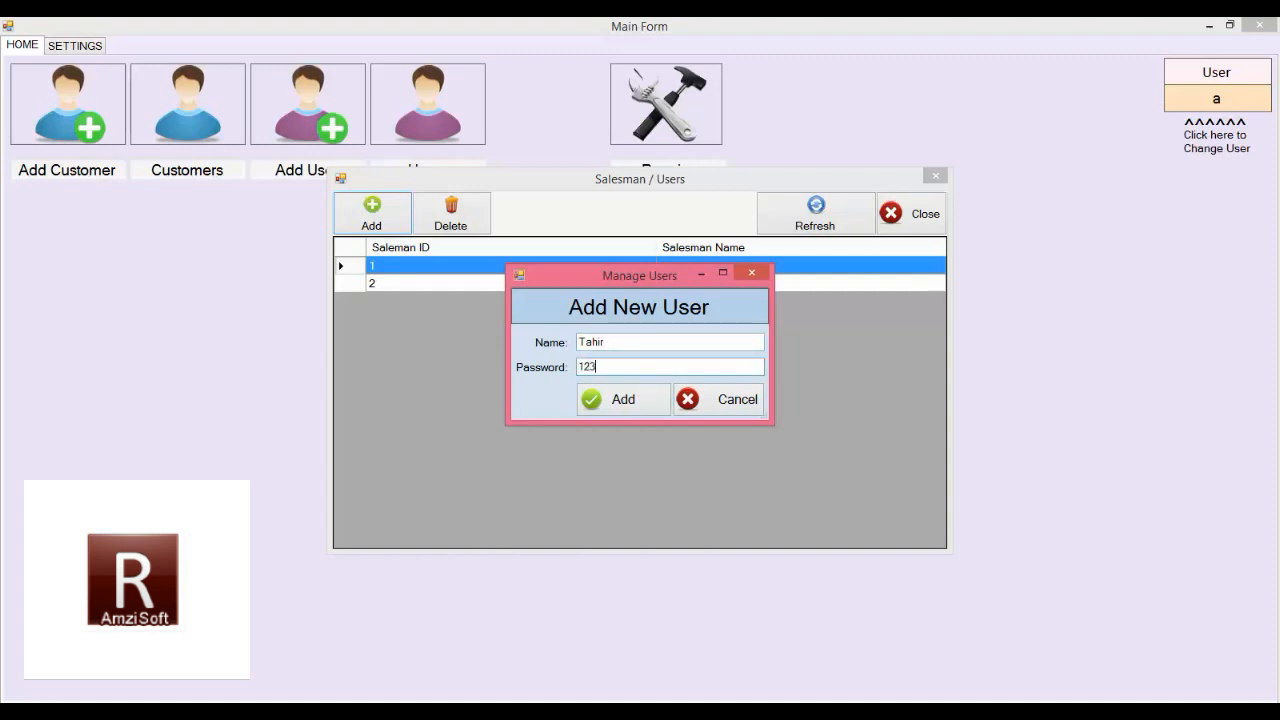
pyautogui.click(637, 400)
# Step: Add a second salesman user with a name and password
pyautogui.click(407, 214)
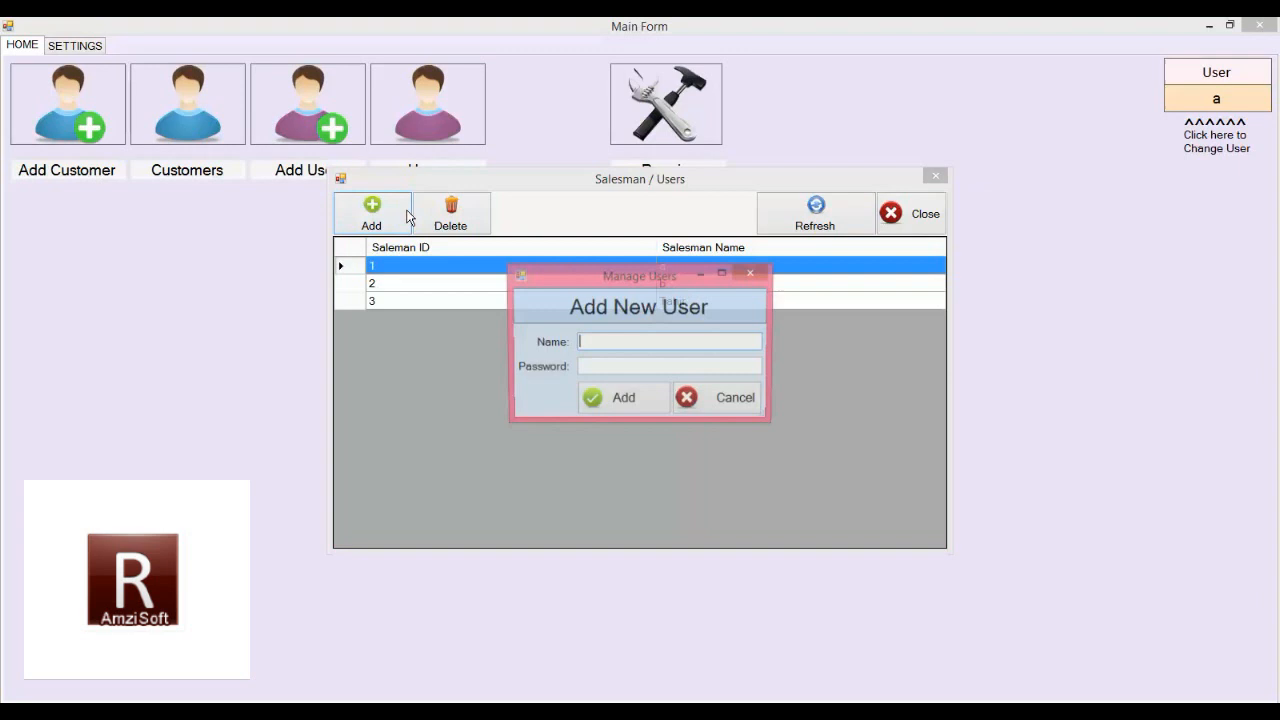
pyautogui.write('Usman')
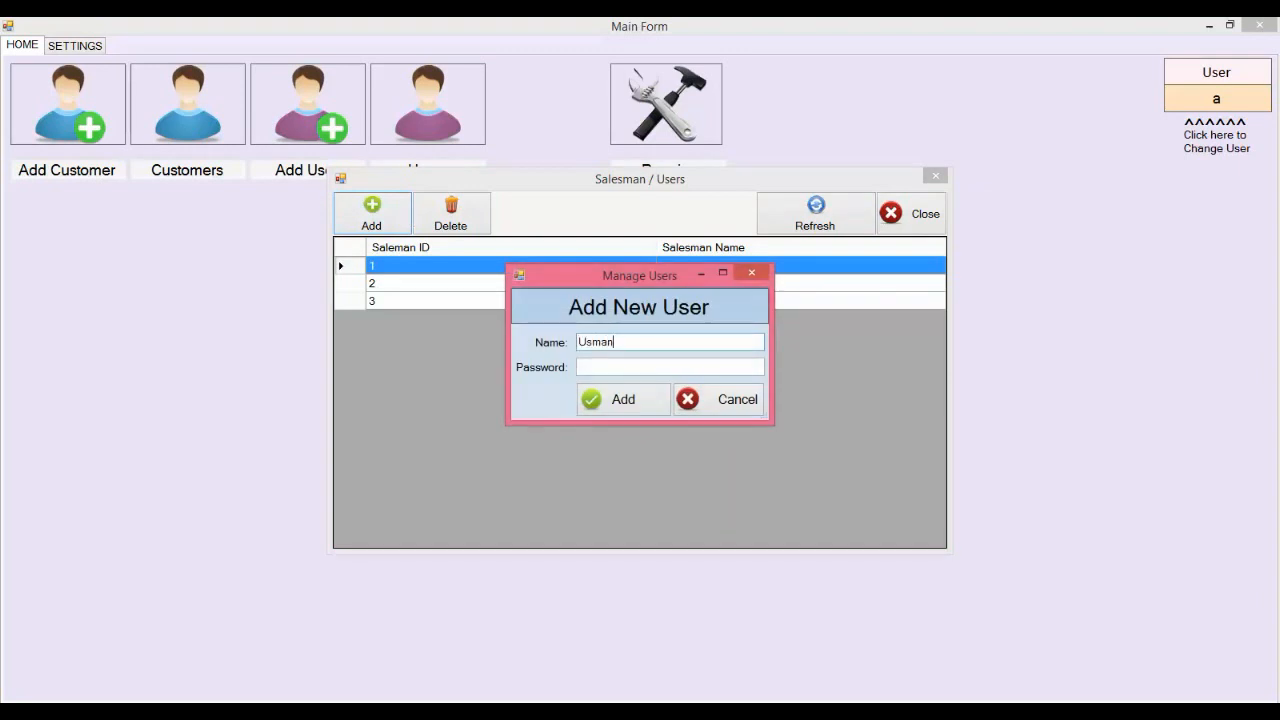
pyautogui.press('Tab')
pyautogui.write('1234')
pyautogui.click(603, 399)
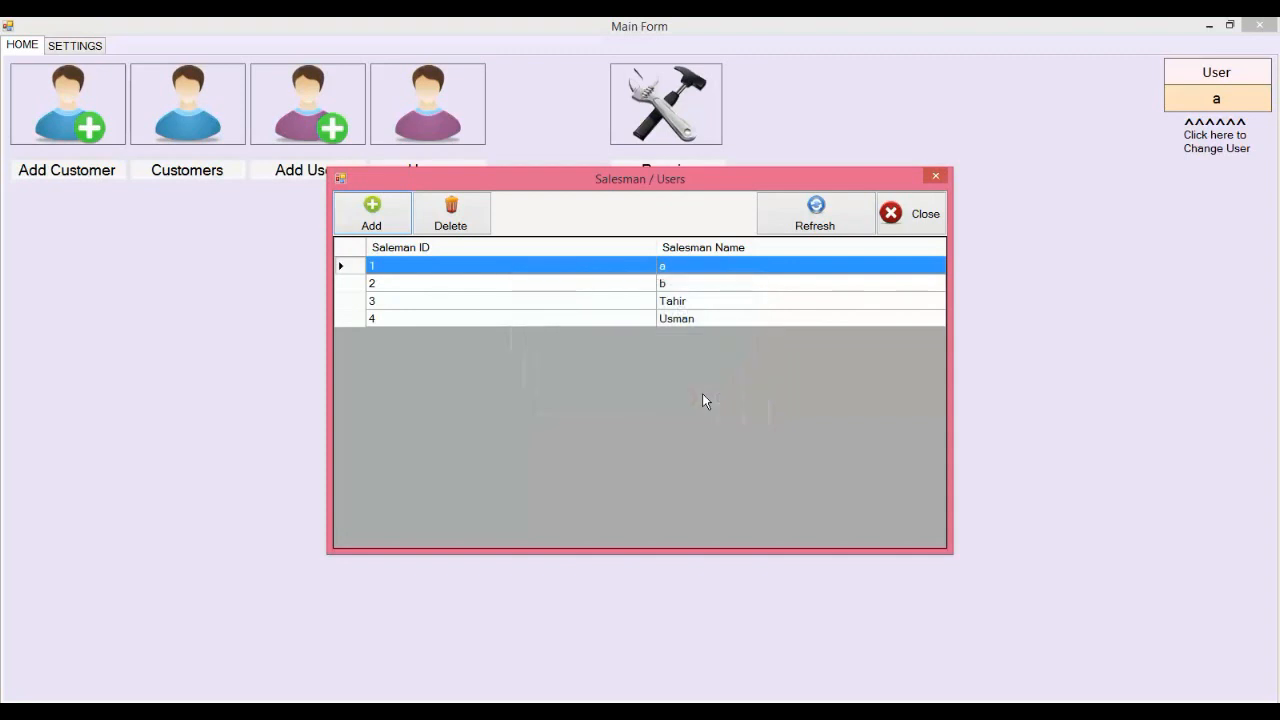
# Step: Refresh the users list, then close it and cancel the extra add-user form
pyautogui.click(800, 212)
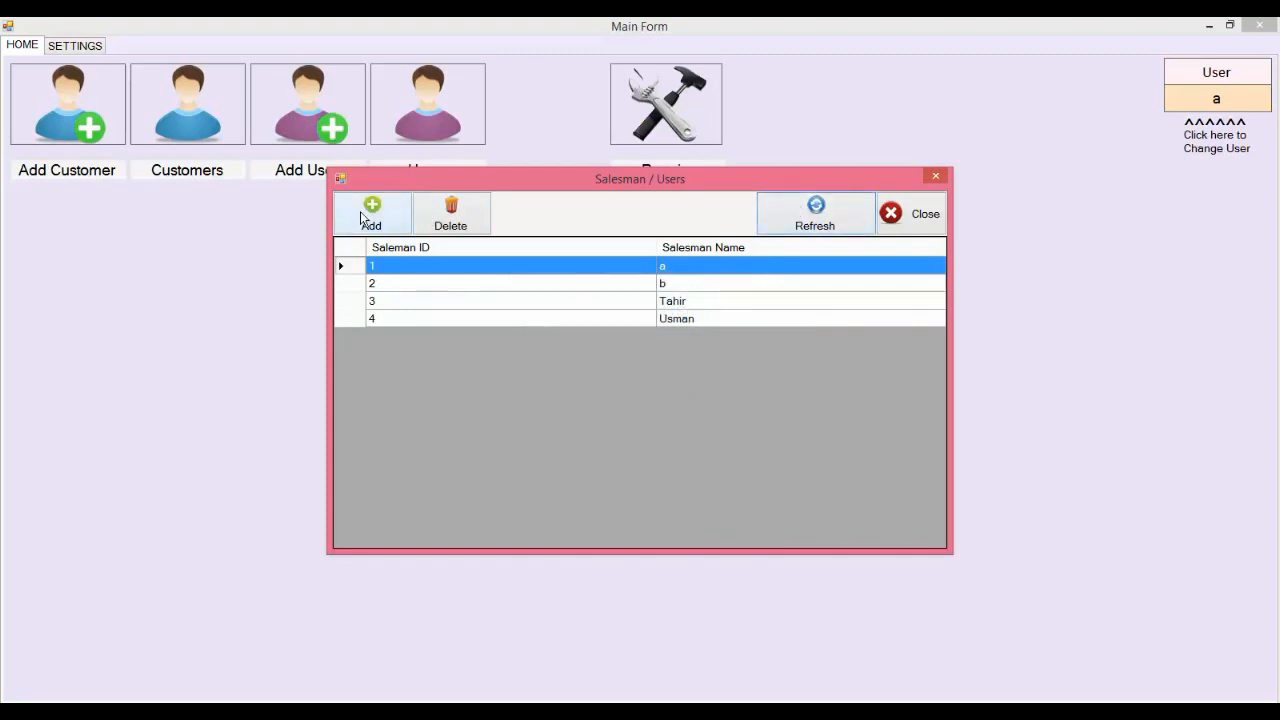
pyautogui.click(922, 214)
pyautogui.click(437, 106)
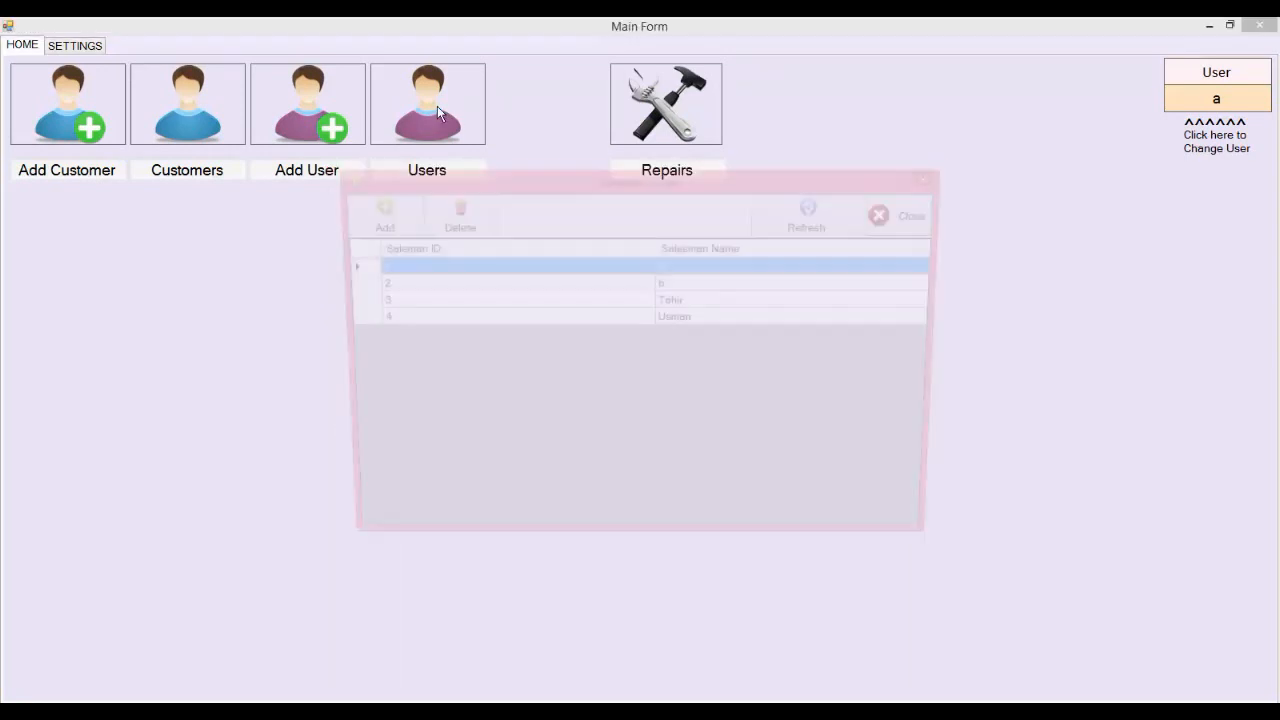
pyautogui.click(933, 179)
pyautogui.click(306, 151)
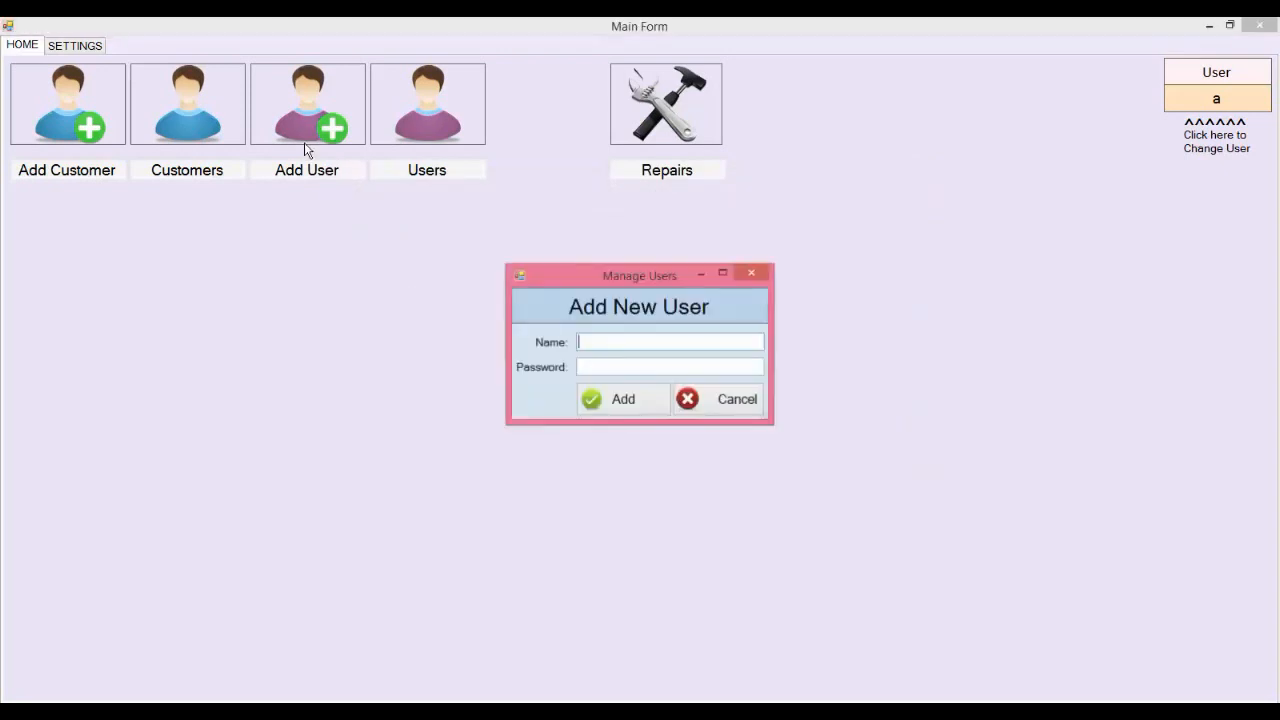
pyautogui.click(742, 401)
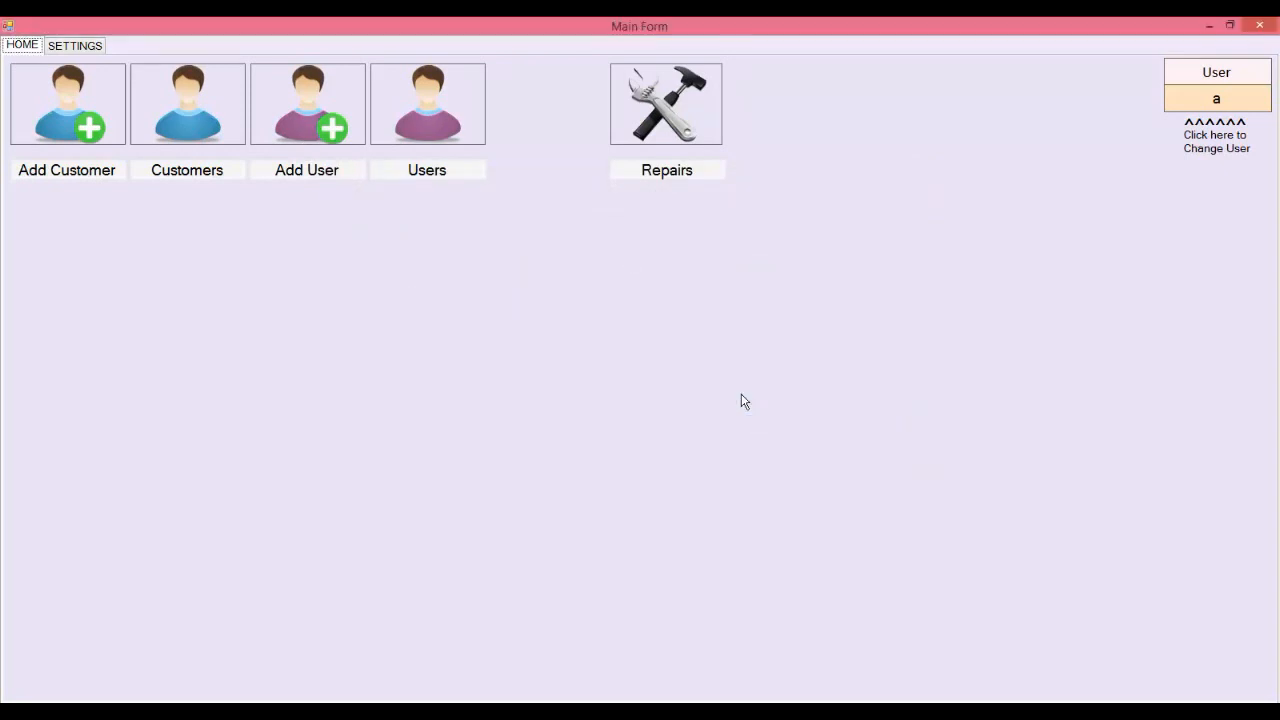
pyautogui.click(183, 129)
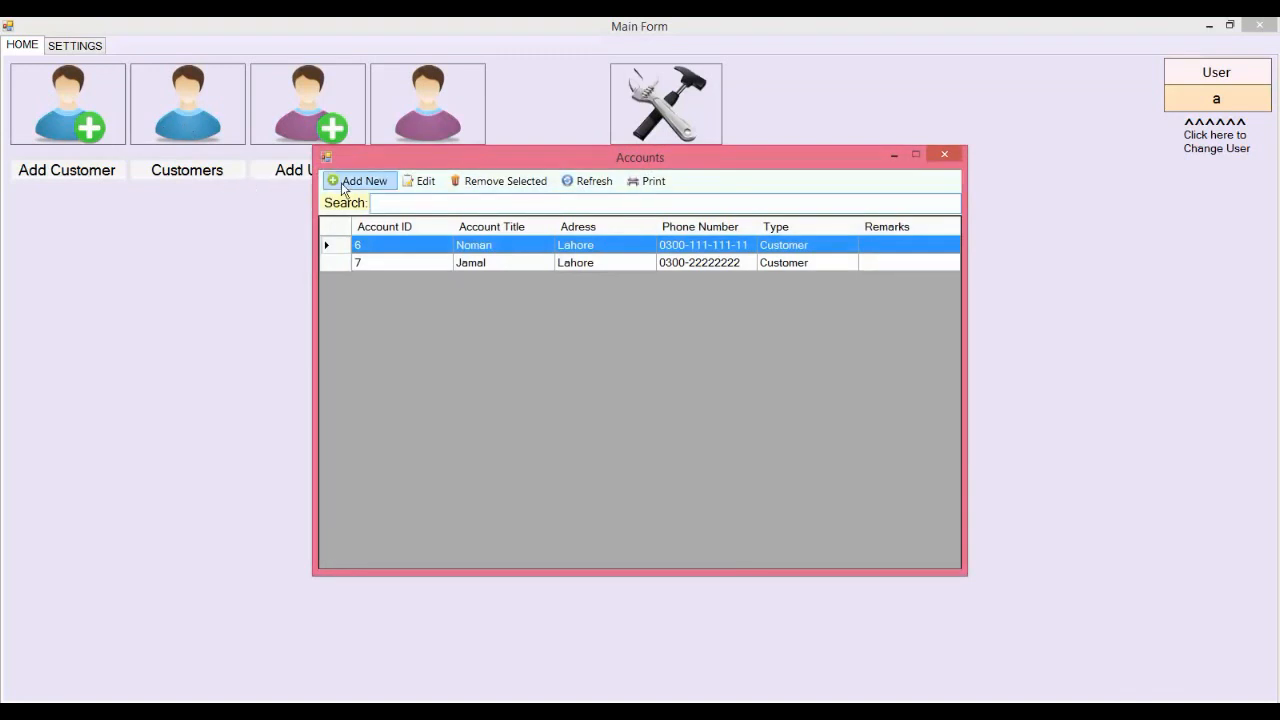
# Step: Add a Lahore customer with name, phone number and type Customer
pyautogui.click(343, 184)
pyautogui.click(758, 447)
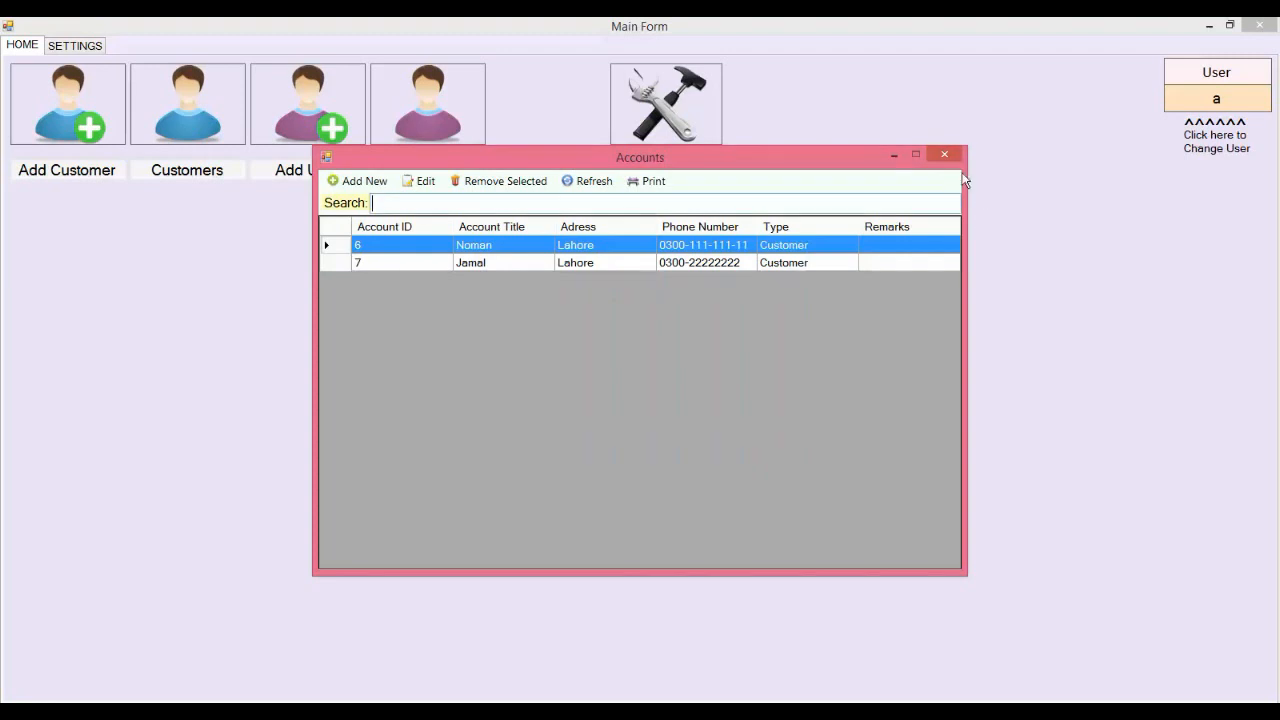
pyautogui.click(944, 155)
pyautogui.click(70, 107)
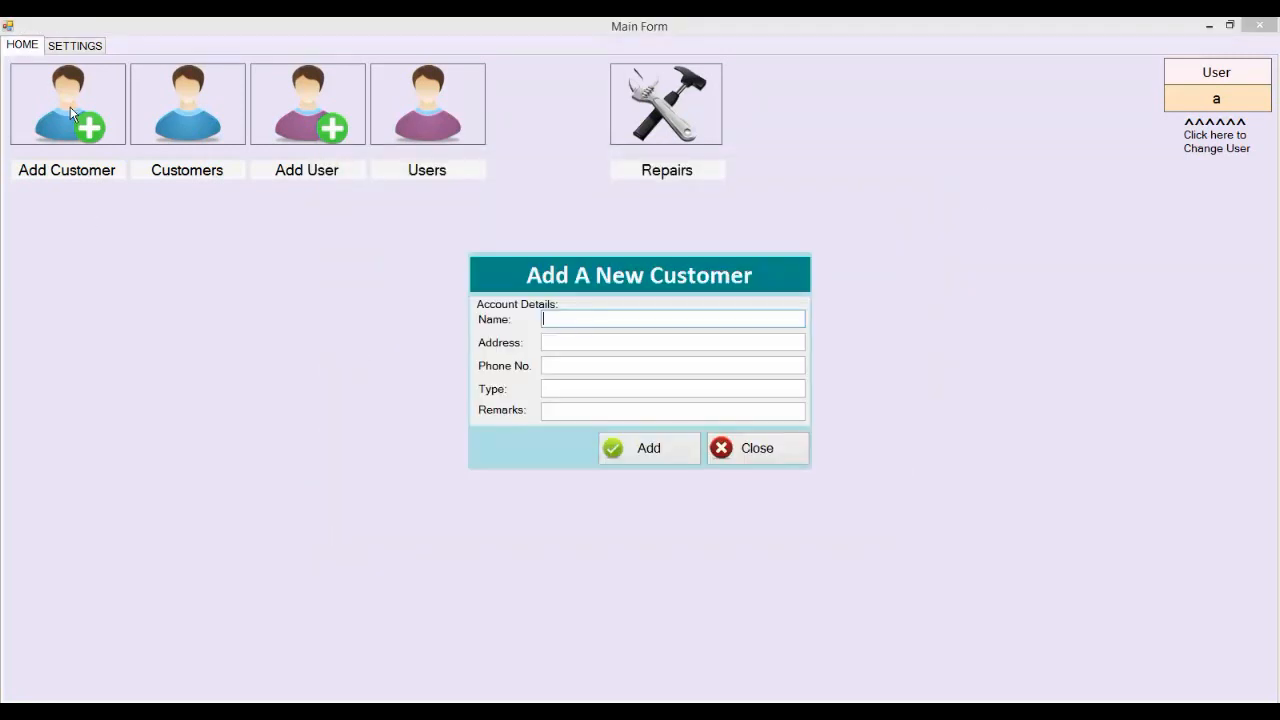
pyautogui.write('Rohan')
pyautogui.press('Tab')
pyautogui.write('Lahor')
pyautogui.press('Tab')
pyautogui.write('030')
pyautogui.write('Customer')
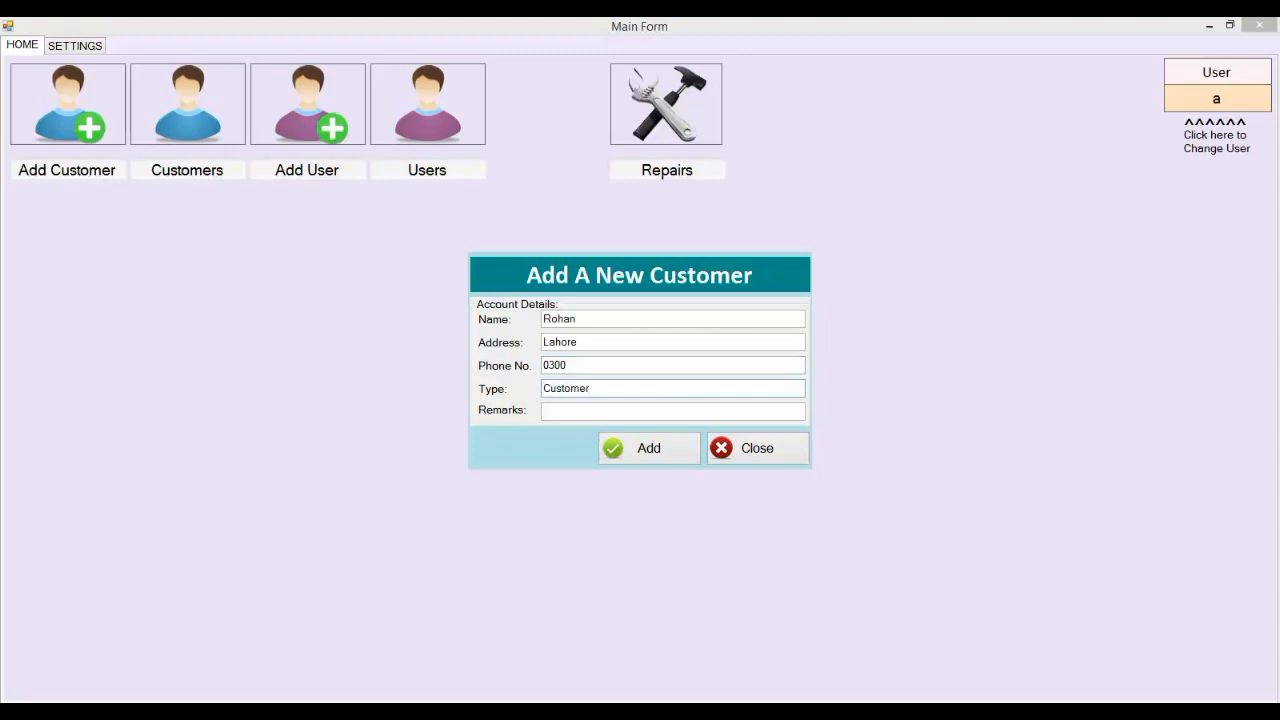
pyautogui.press('Tab')
pyautogui.press('Tab')
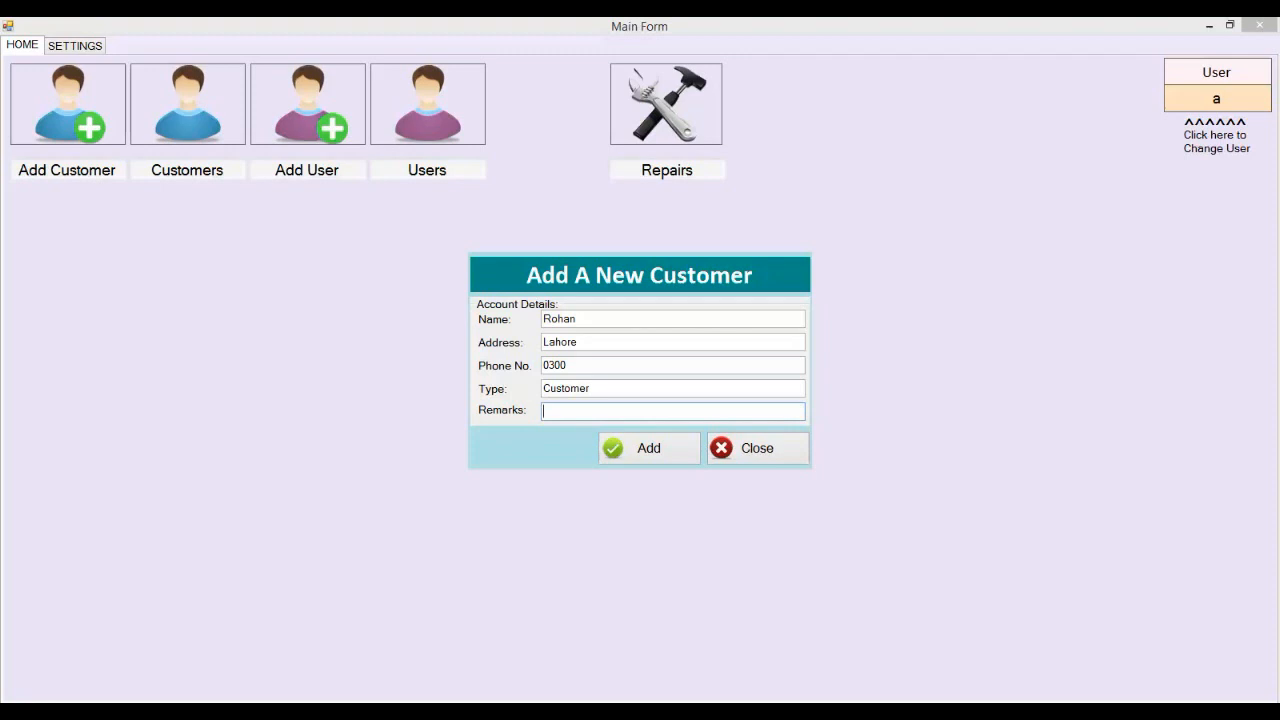
pyautogui.click(686, 450)
# Step: Check the new customer in the Customers list and return home
pyautogui.click(240, 125)
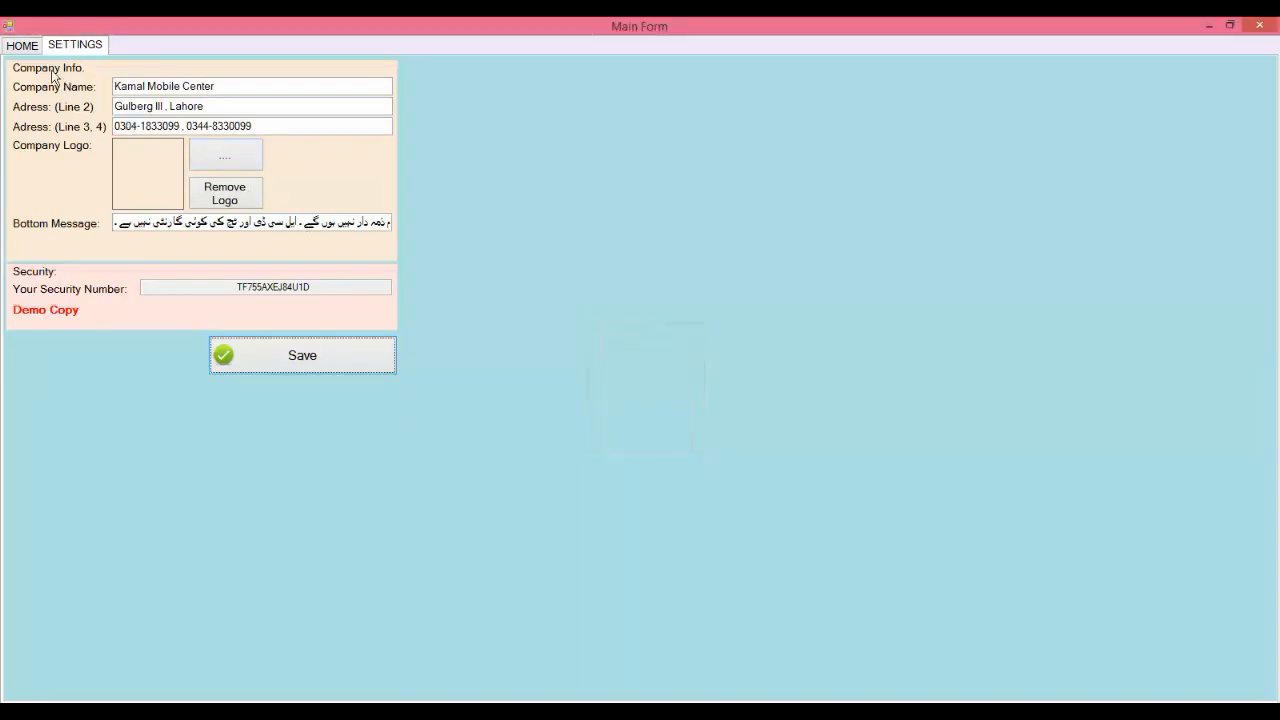
pyautogui.click(33, 48)
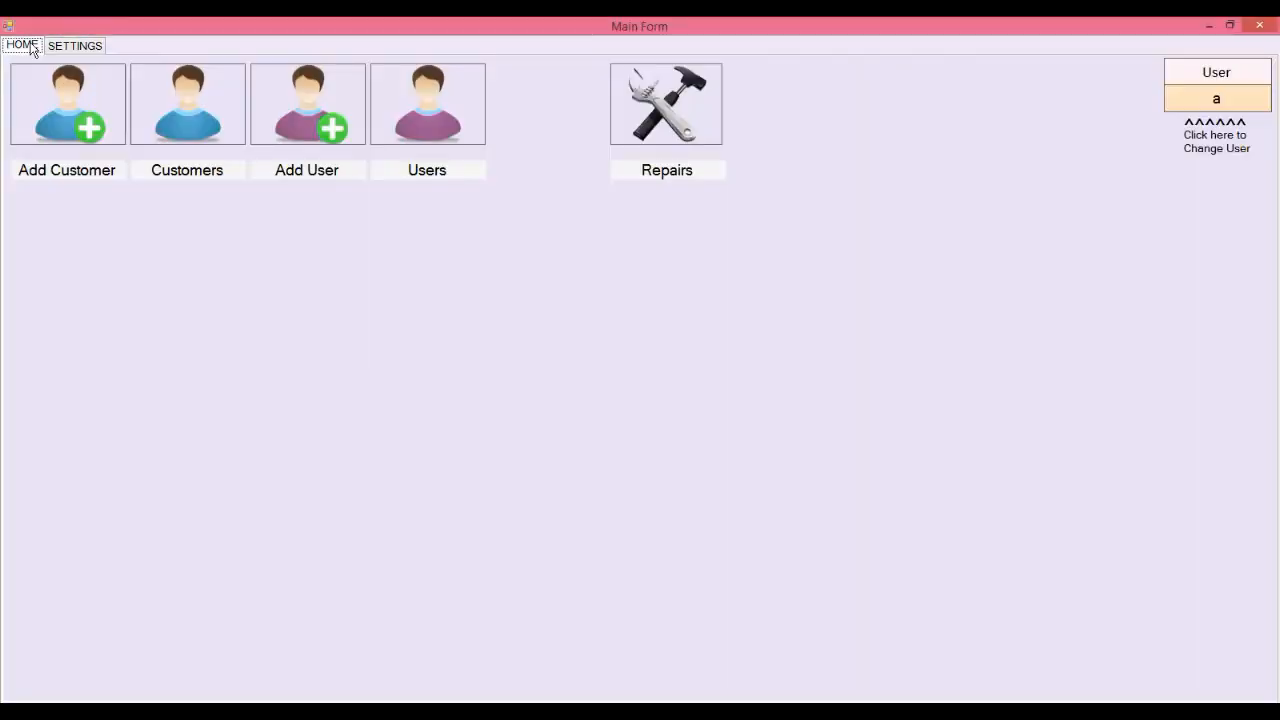
pyautogui.click(660, 105)
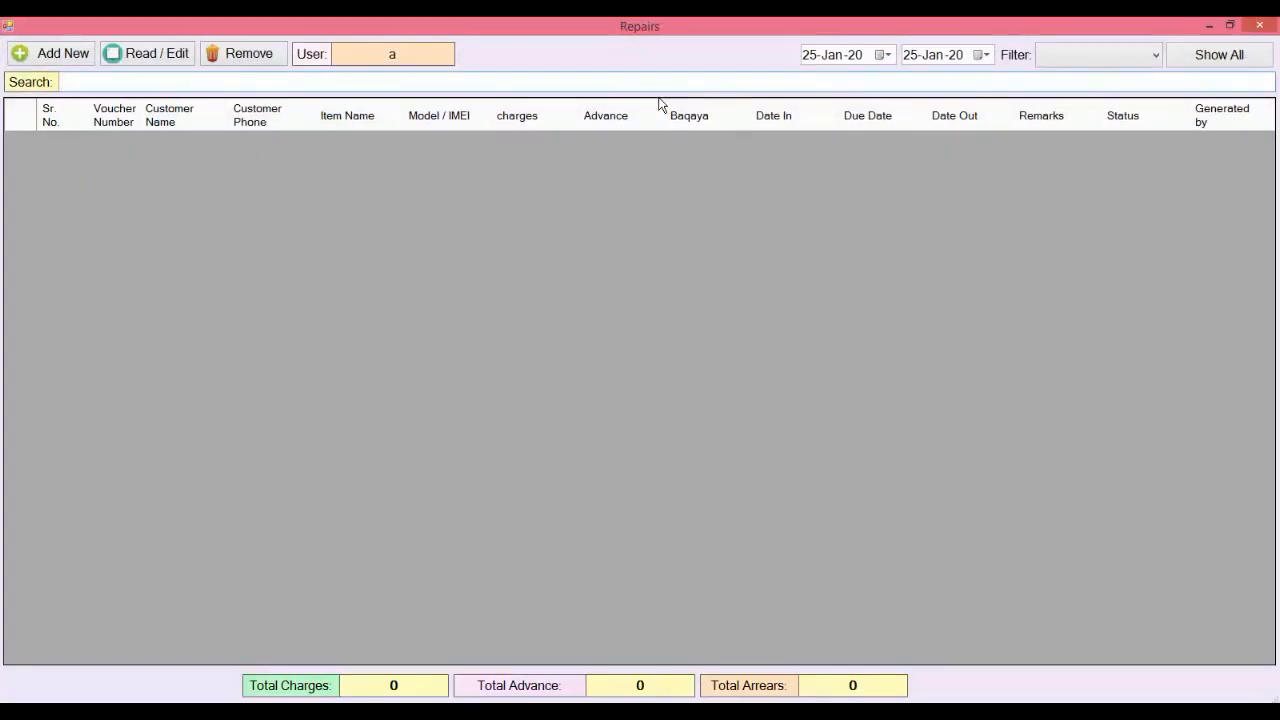
# Step: Start a new repair entry for the newly added Lahore customer
pyautogui.click(57, 60)
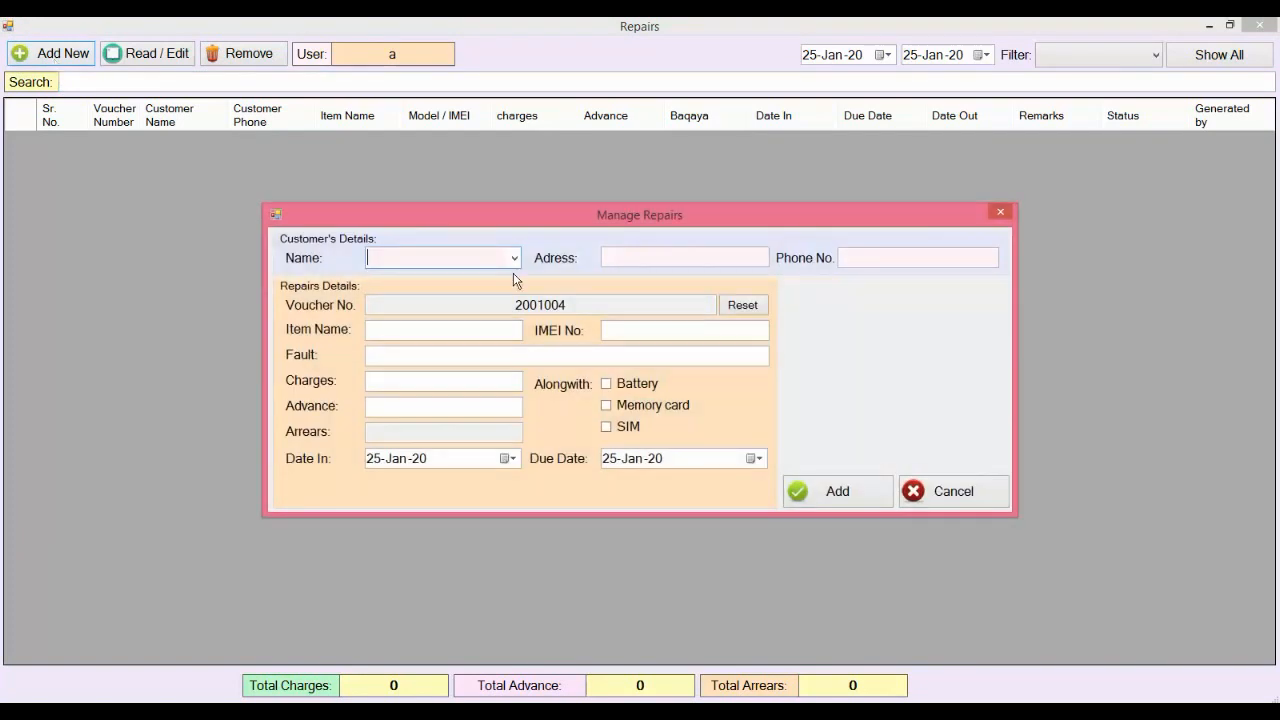
pyautogui.click(514, 258)
pyautogui.click(473, 303)
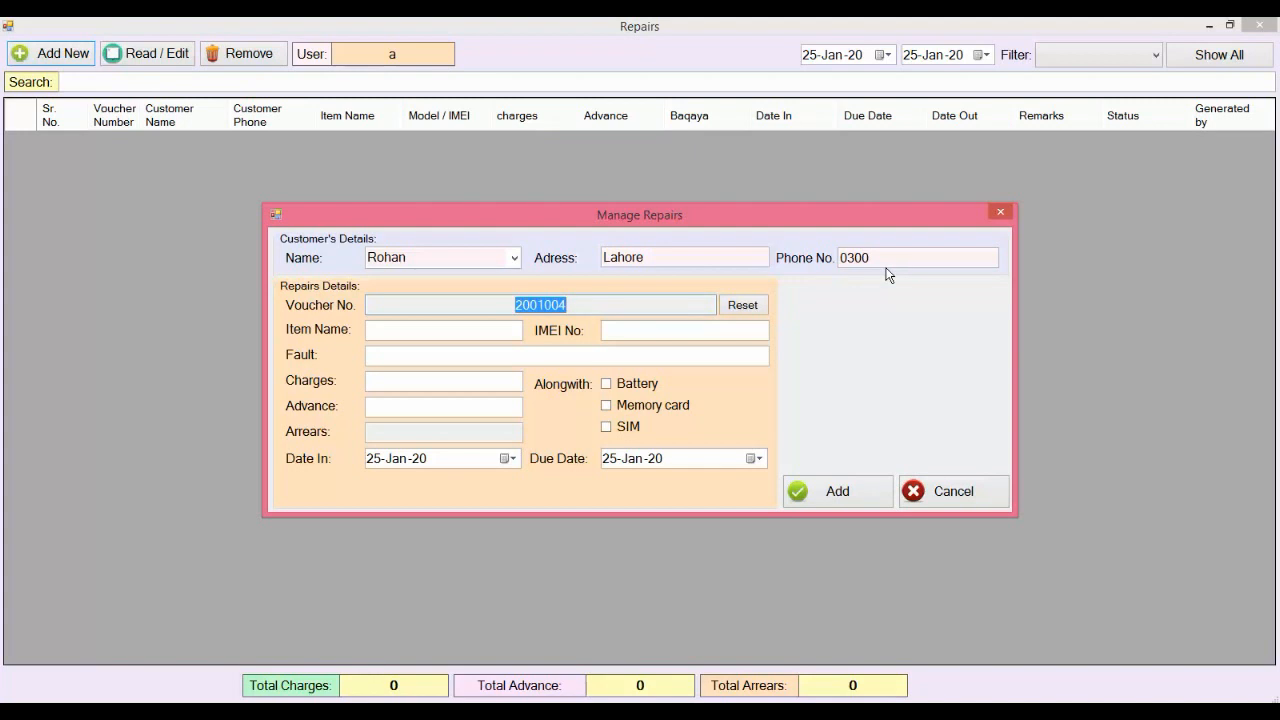
# Step: Inspect the voucher number's year, month and serial parts
pyautogui.click(538, 307)
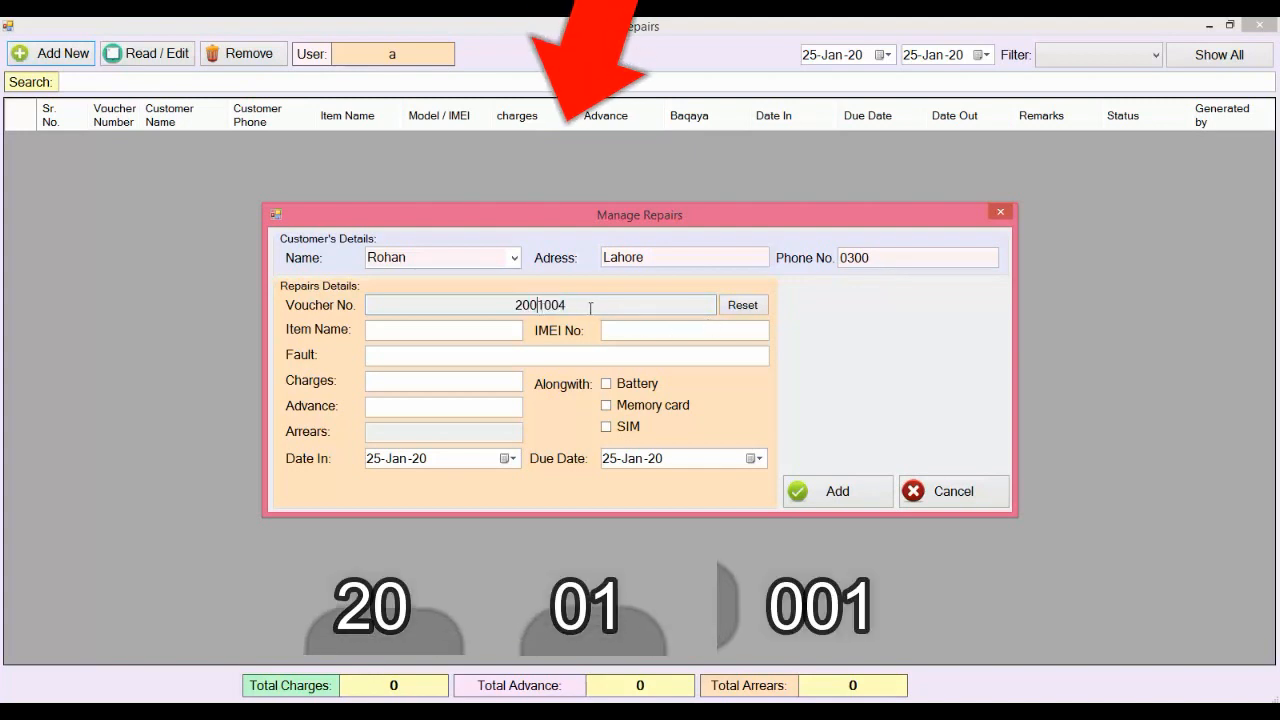
pyautogui.moveTo(590, 308); pyautogui.dragTo(497, 307)
pyautogui.click(497, 307)
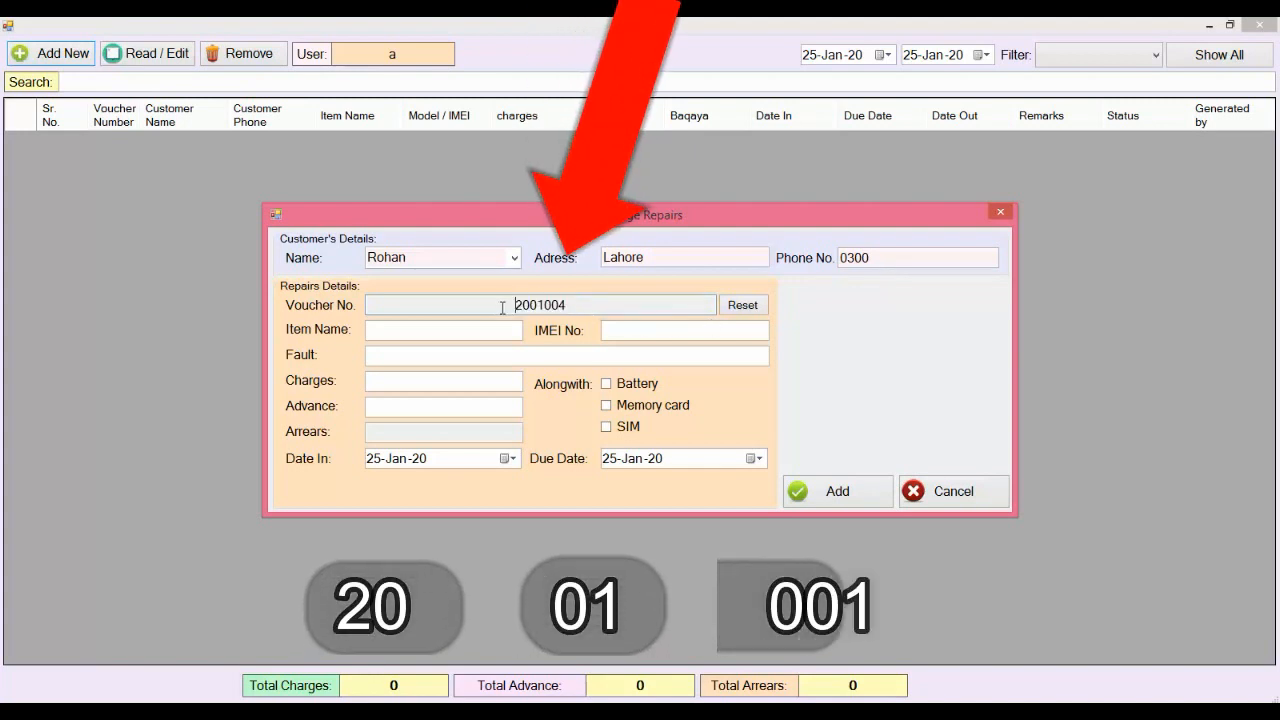
pyautogui.moveTo(516, 305); pyautogui.dragTo(530, 306)
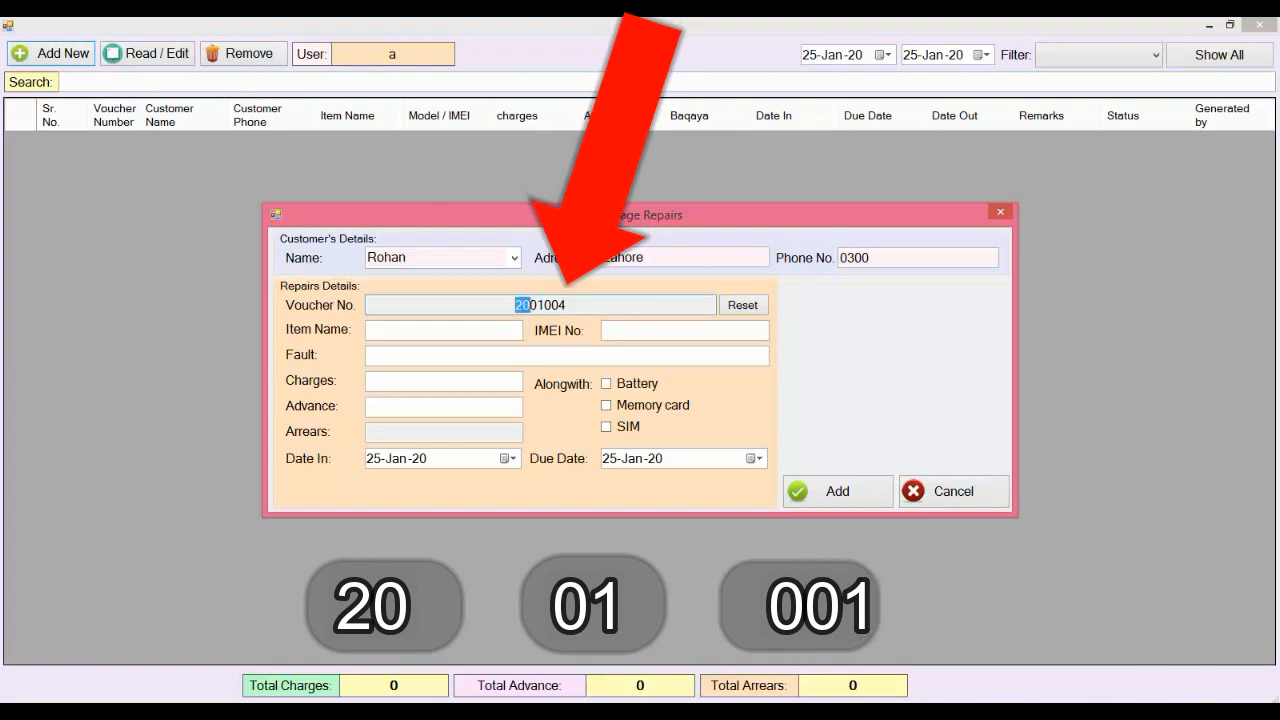
pyautogui.click(530, 305)
pyautogui.moveTo(530, 305); pyautogui.dragTo(544, 305)
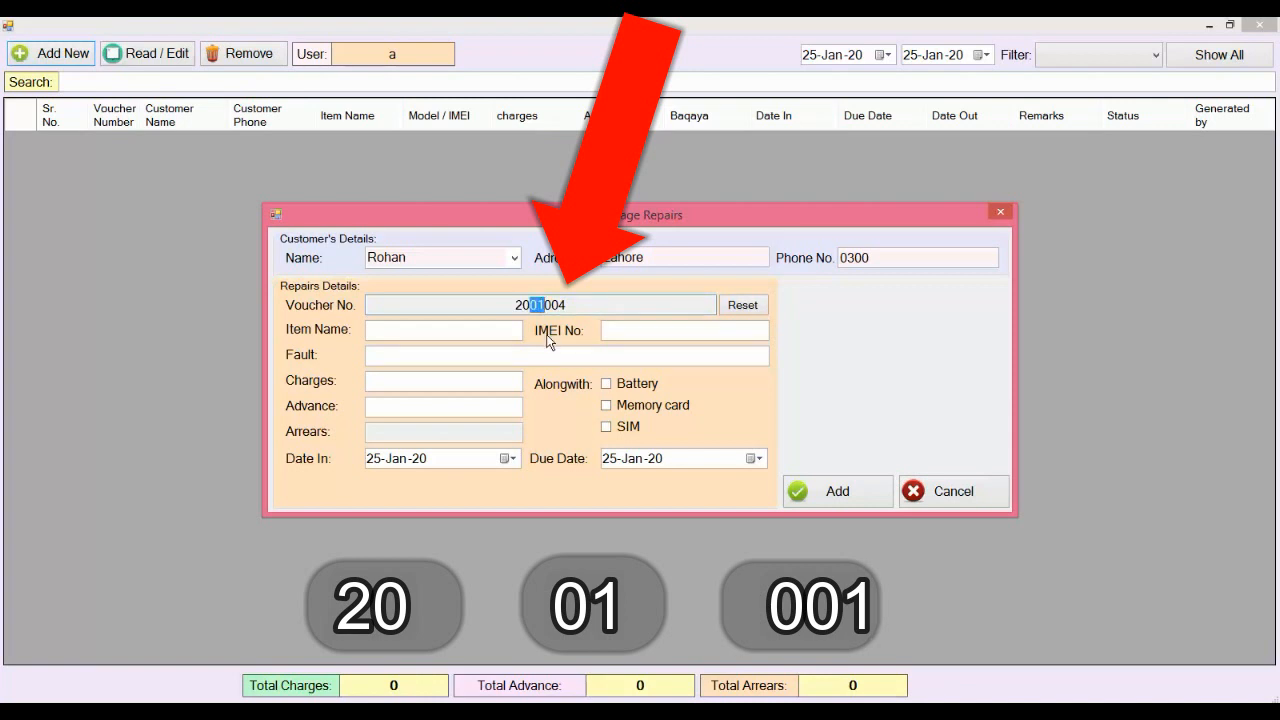
pyautogui.moveTo(545, 305); pyautogui.dragTo(575, 304)
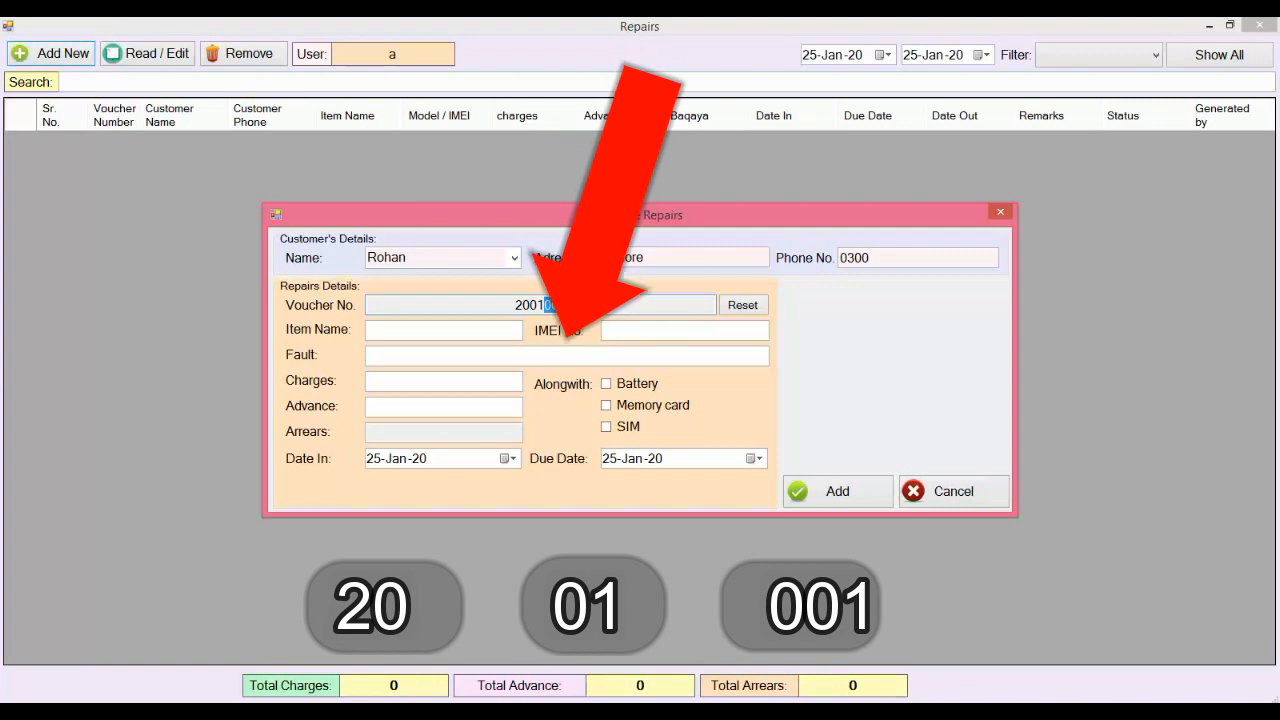
pyautogui.click(574, 304)
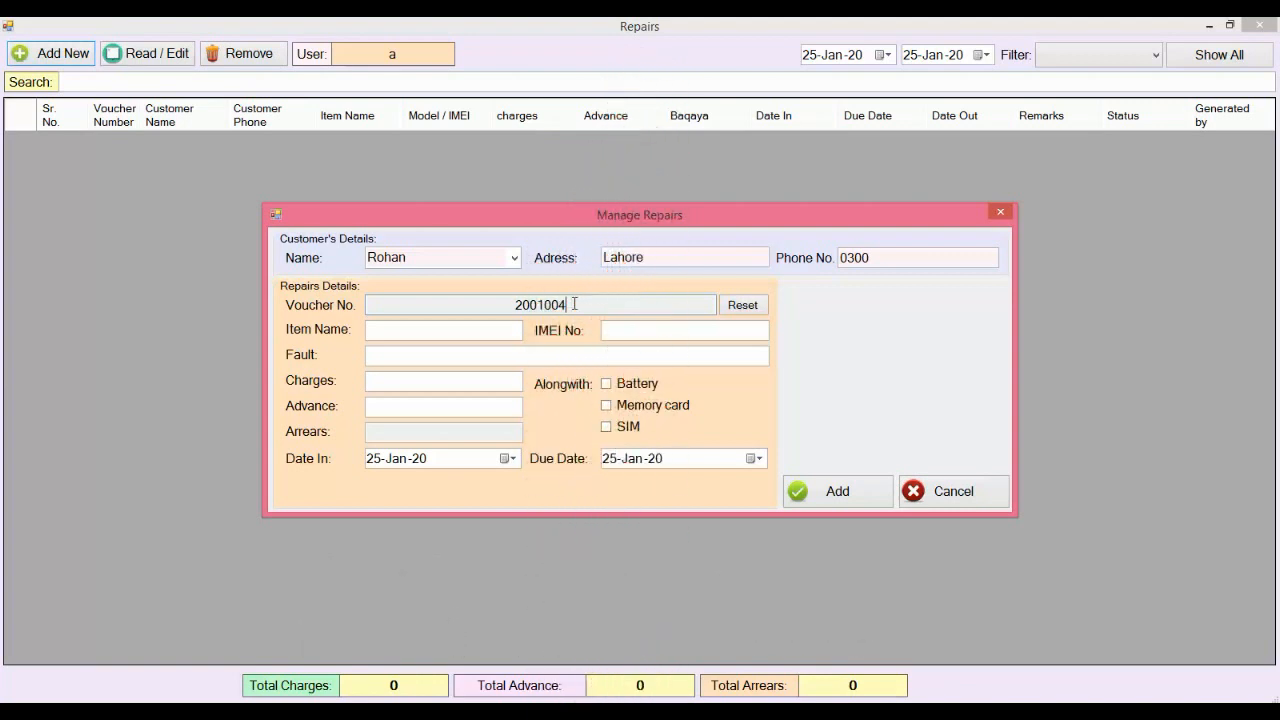
# Step: Reset the voucher serial to 001 and enter Oppo F9, fault Speaker, charges 500
pyautogui.click(740, 312)
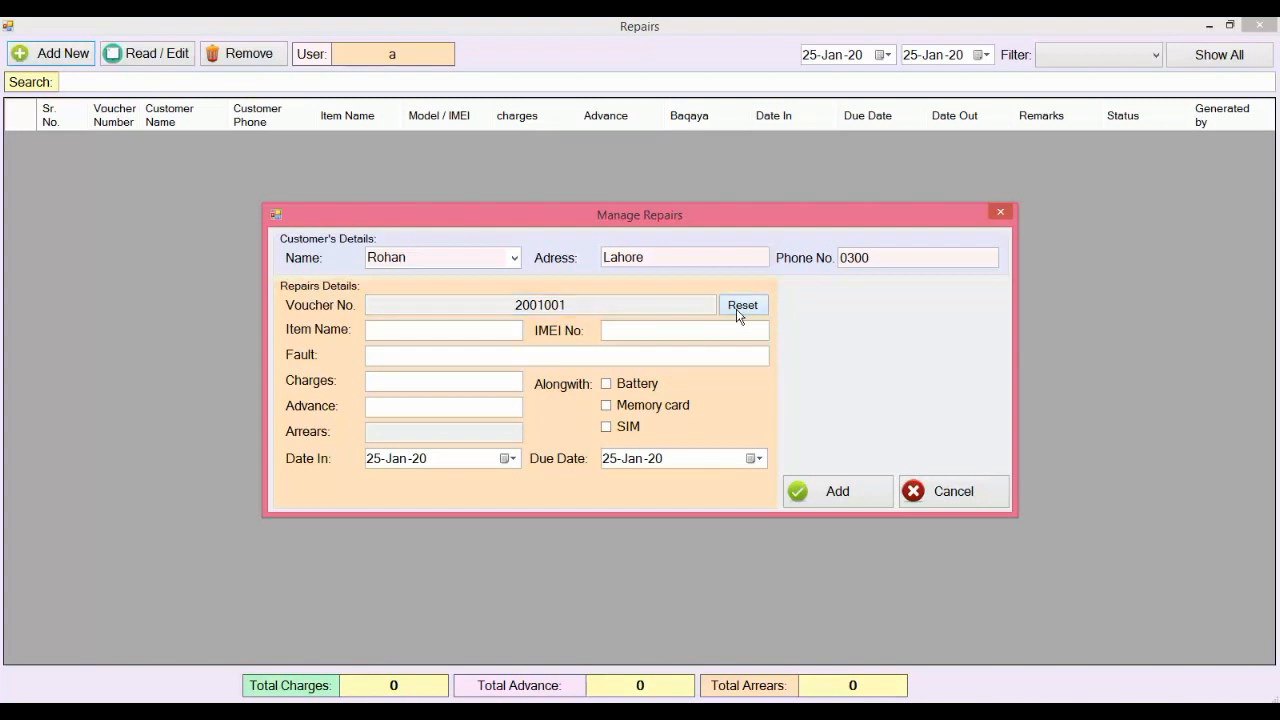
pyautogui.moveTo(514, 305); pyautogui.dragTo(544, 305)
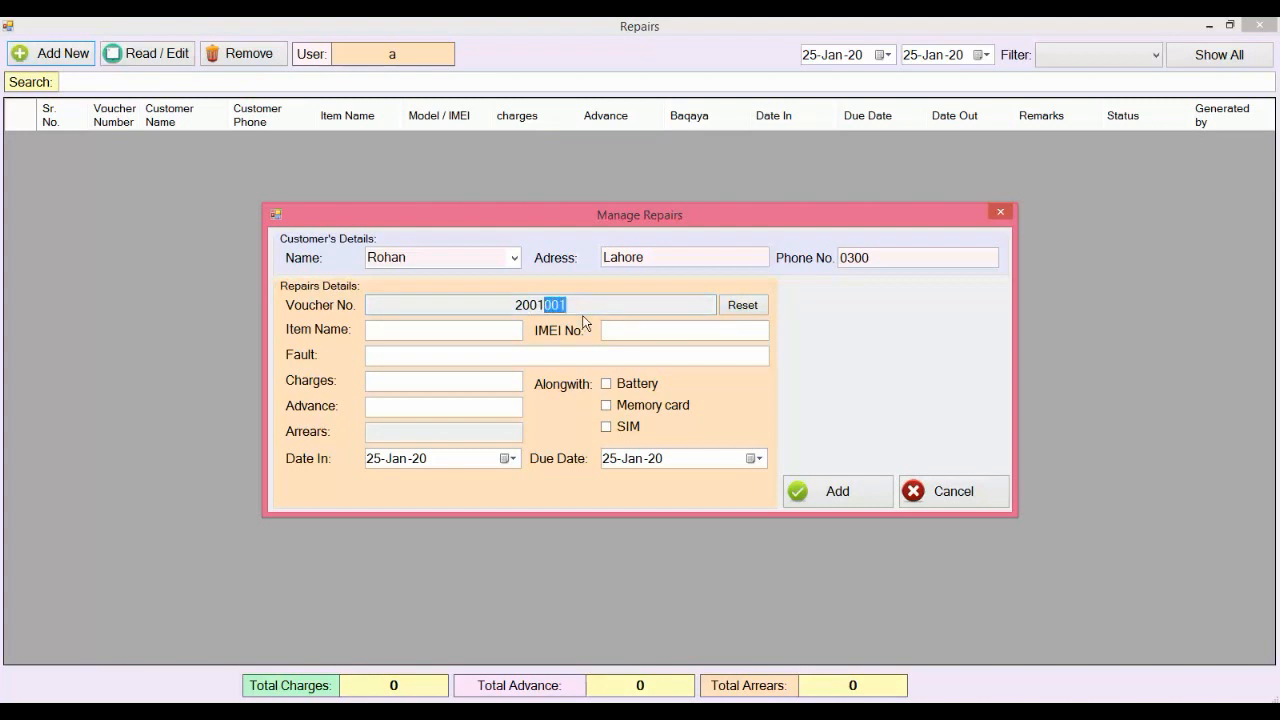
pyautogui.click(455, 335)
pyautogui.write('Oppo F9')
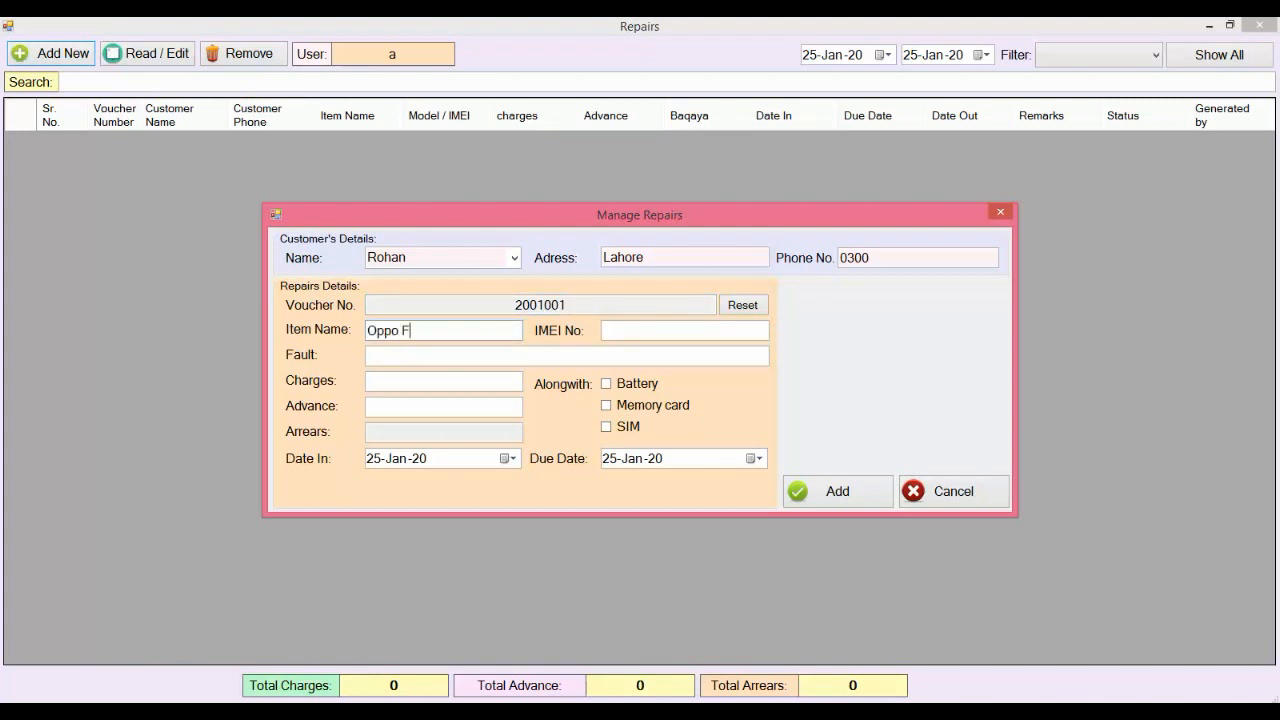
pyautogui.click(672, 329)
pyautogui.write('93838383')
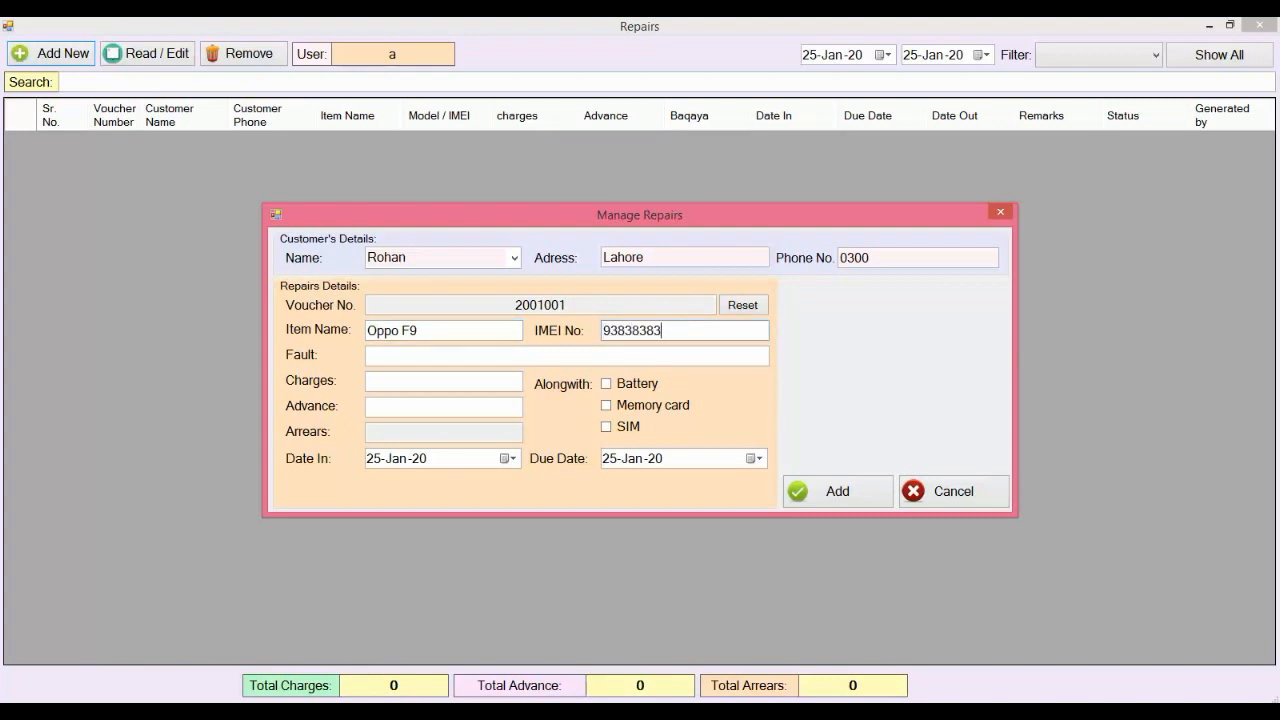
pyautogui.write('38Speaker')
pyautogui.press('Tab')
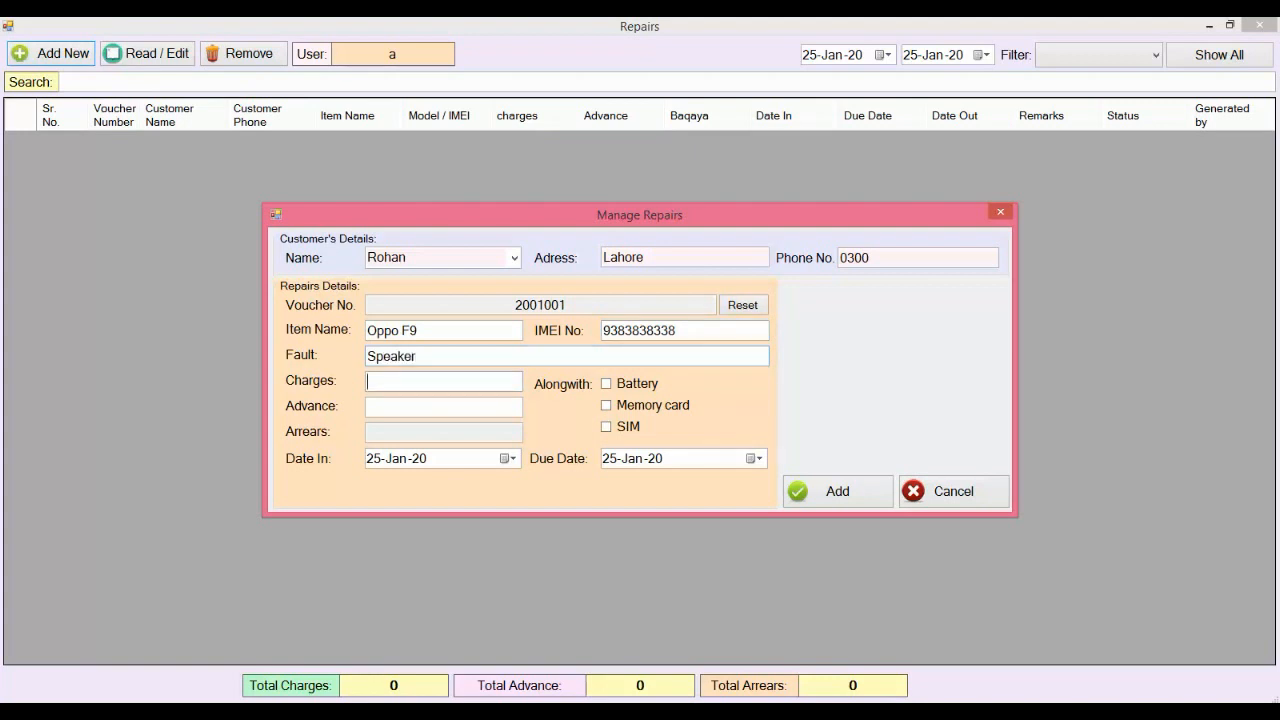
pyautogui.write('5000')
pyautogui.press('BackSpace')
# Step: Enter an advance of 150, leaving arrears of 350
pyautogui.moveTo(410, 437); pyautogui.dragTo(331, 440)
pyautogui.click(427, 407)
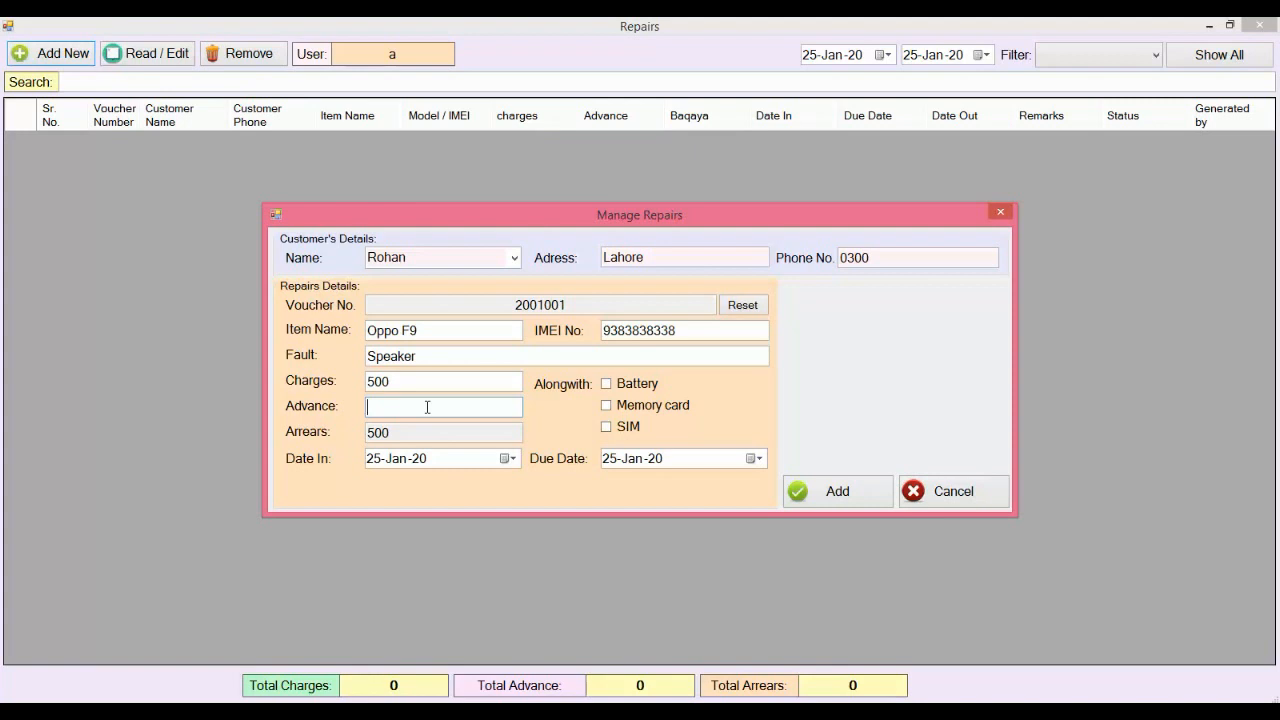
pyautogui.write('150')
pyautogui.press('Tab')
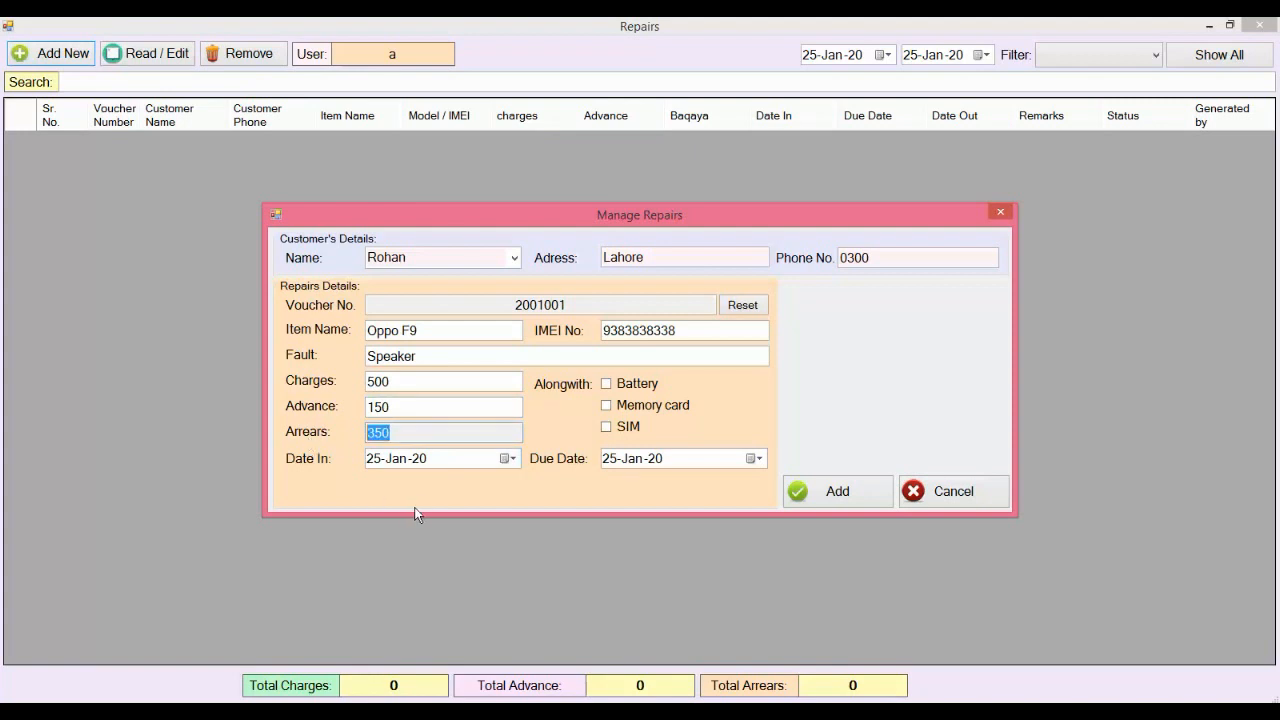
# Step: Set due date 27-Jan-20, tick battery, memory card and SIM, and add the voucher
pyautogui.click(507, 458)
pyautogui.click(507, 458)
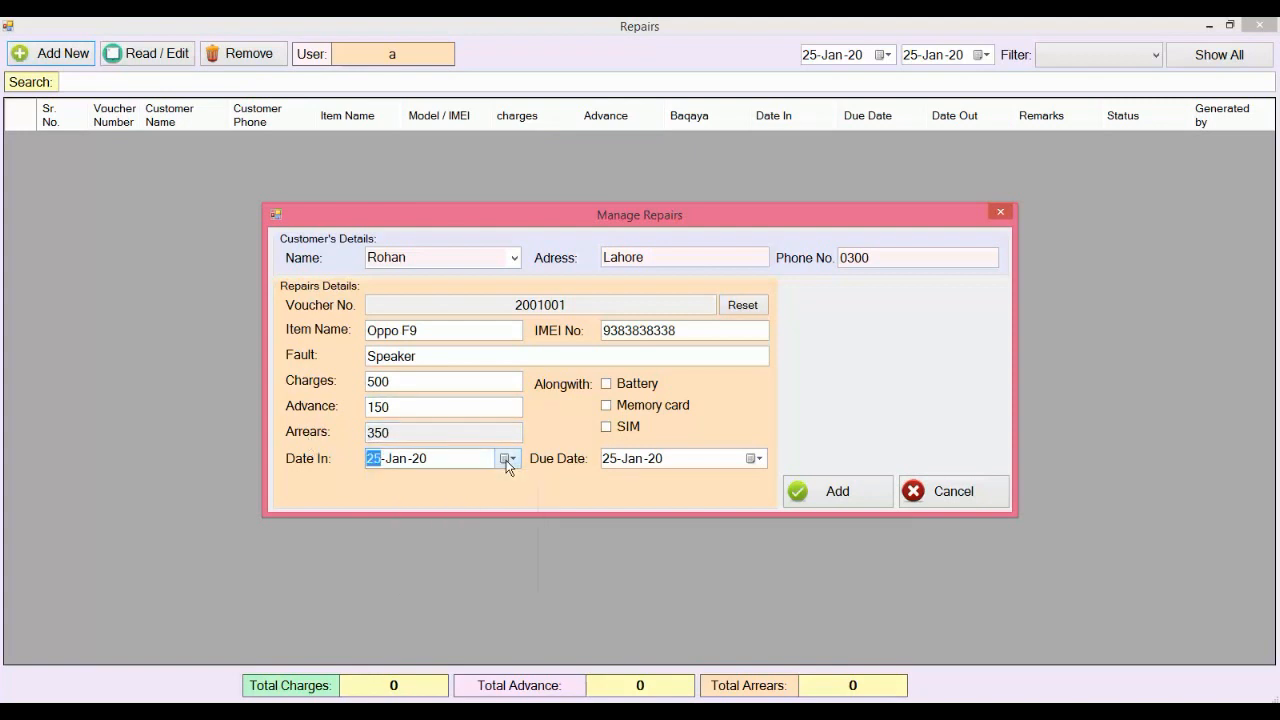
pyautogui.click(752, 463)
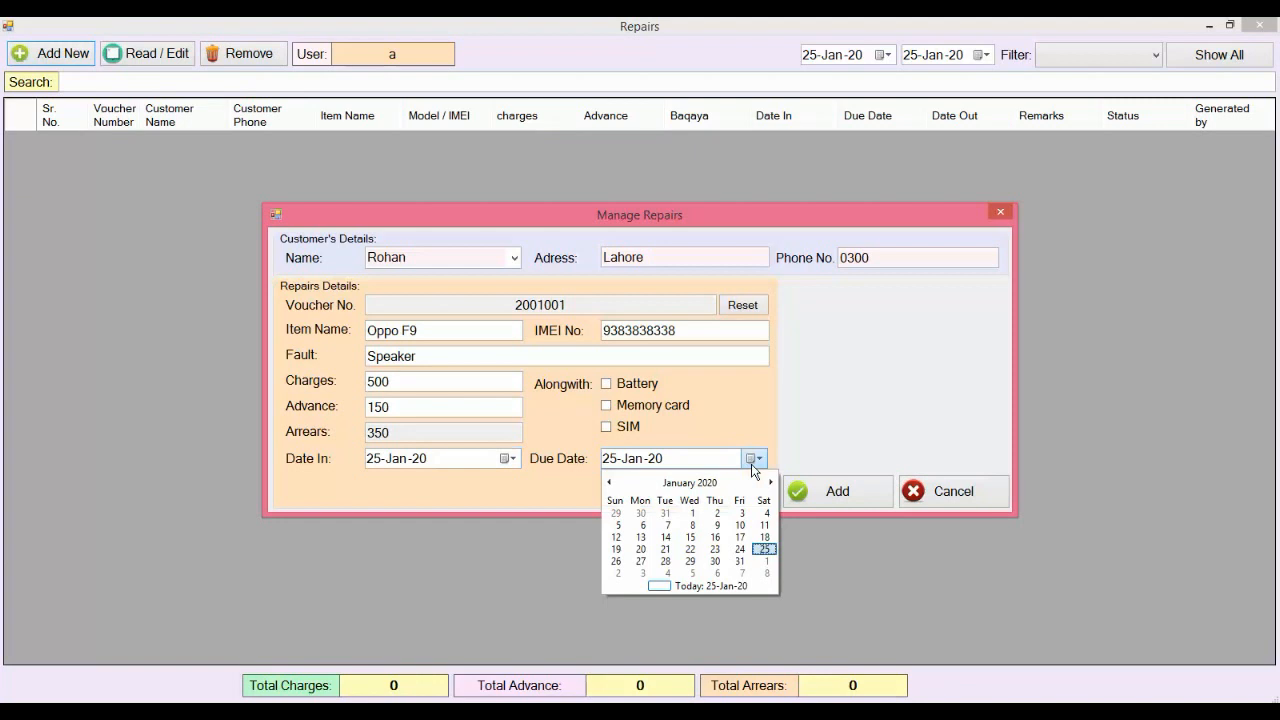
pyautogui.click(640, 561)
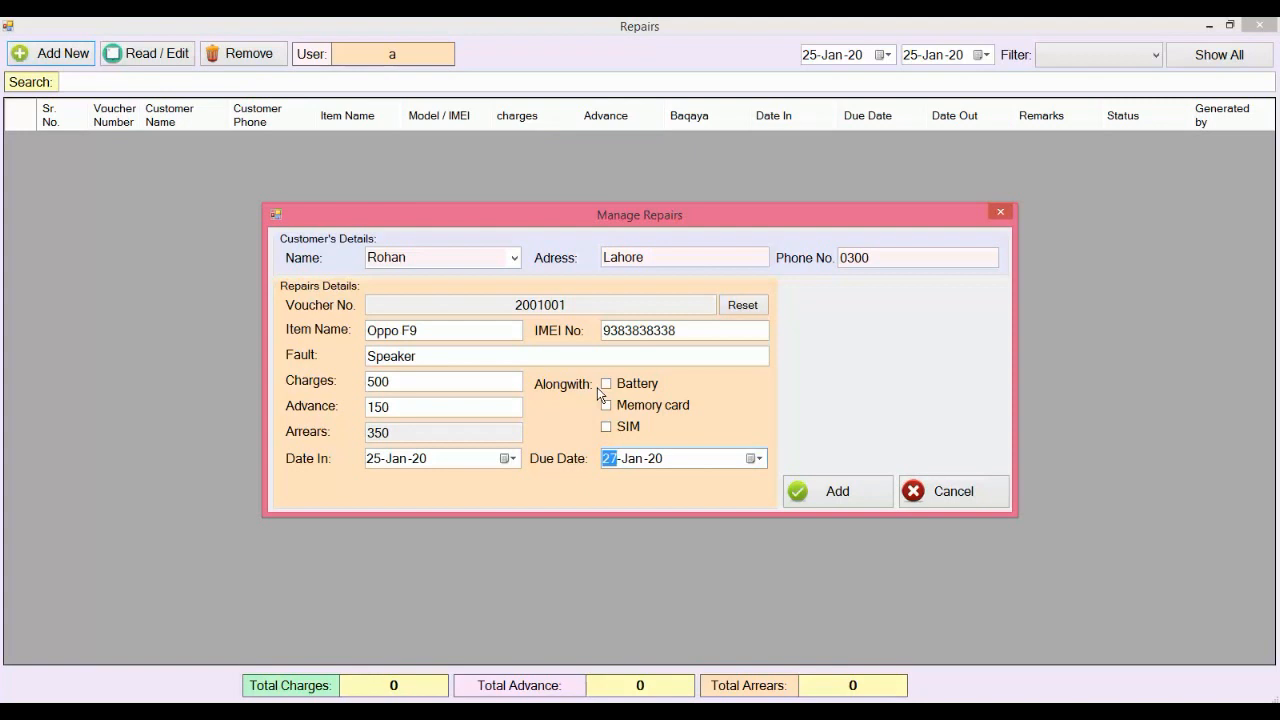
pyautogui.click(606, 385)
pyautogui.click(611, 407)
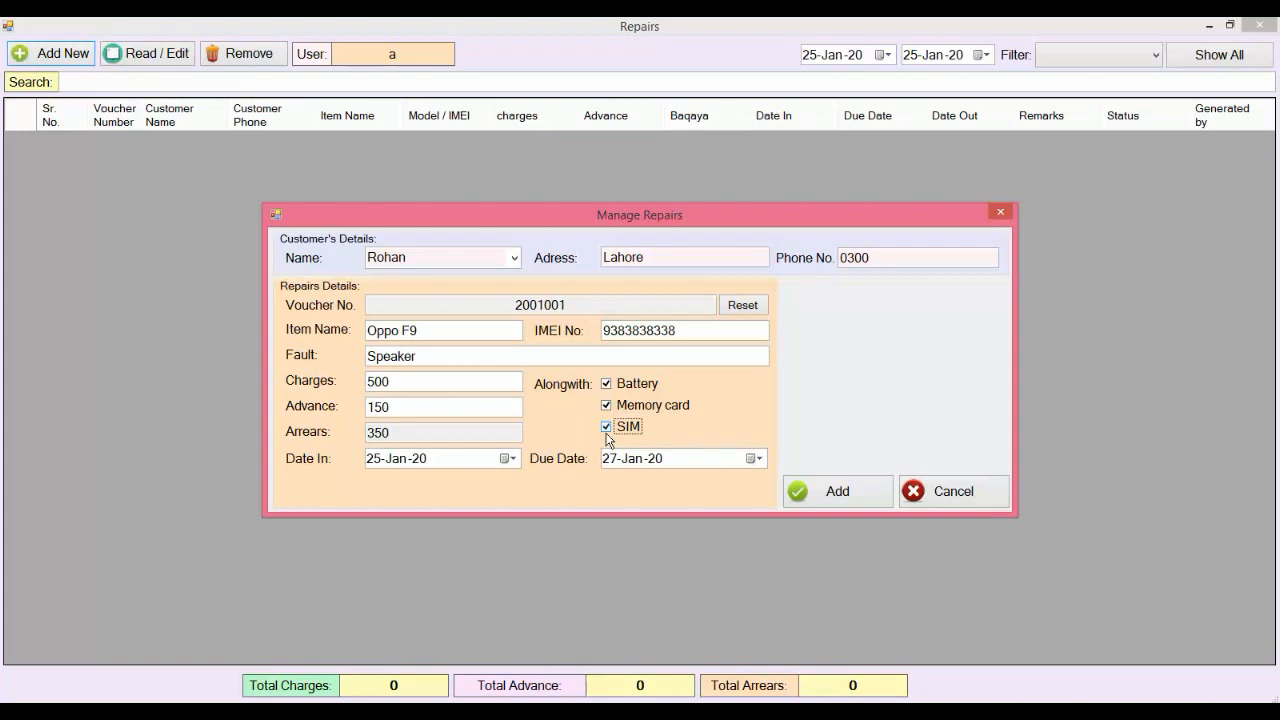
pyautogui.click(856, 496)
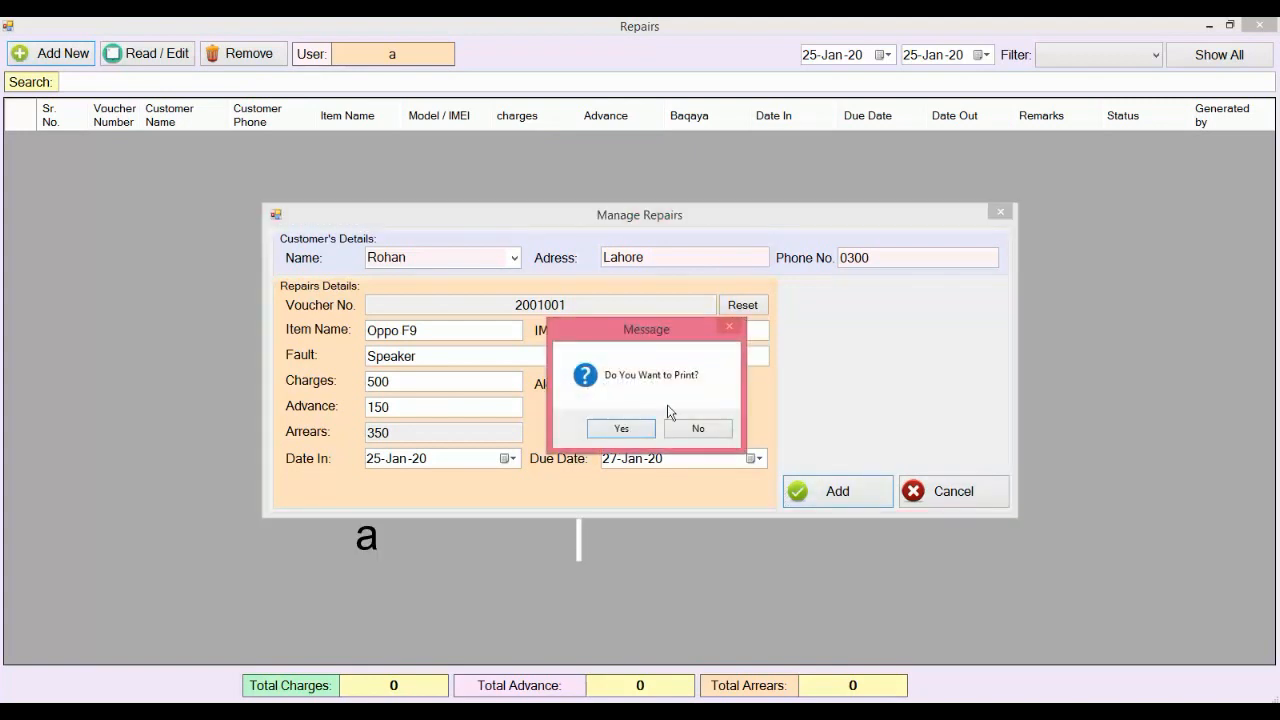
# Step: Preview the customer receipt for voucher 2001001, then close the preview
pyautogui.click(641, 430)
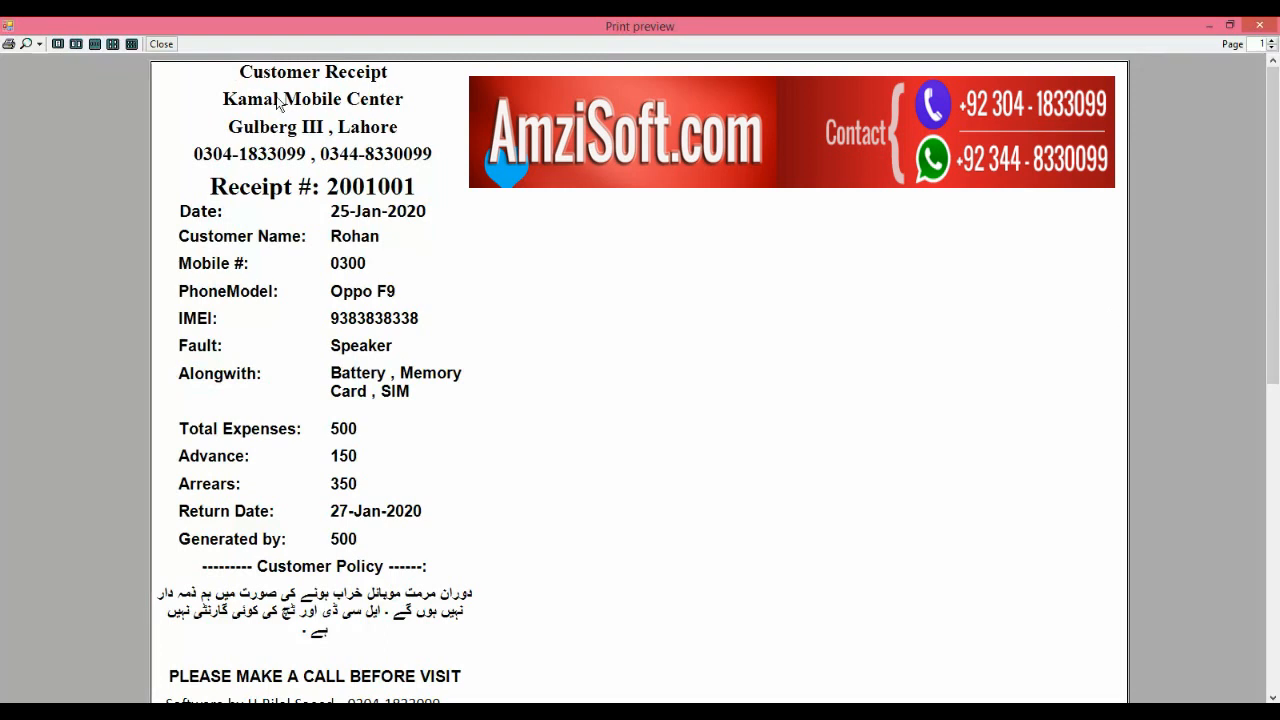
pyautogui.click(161, 44)
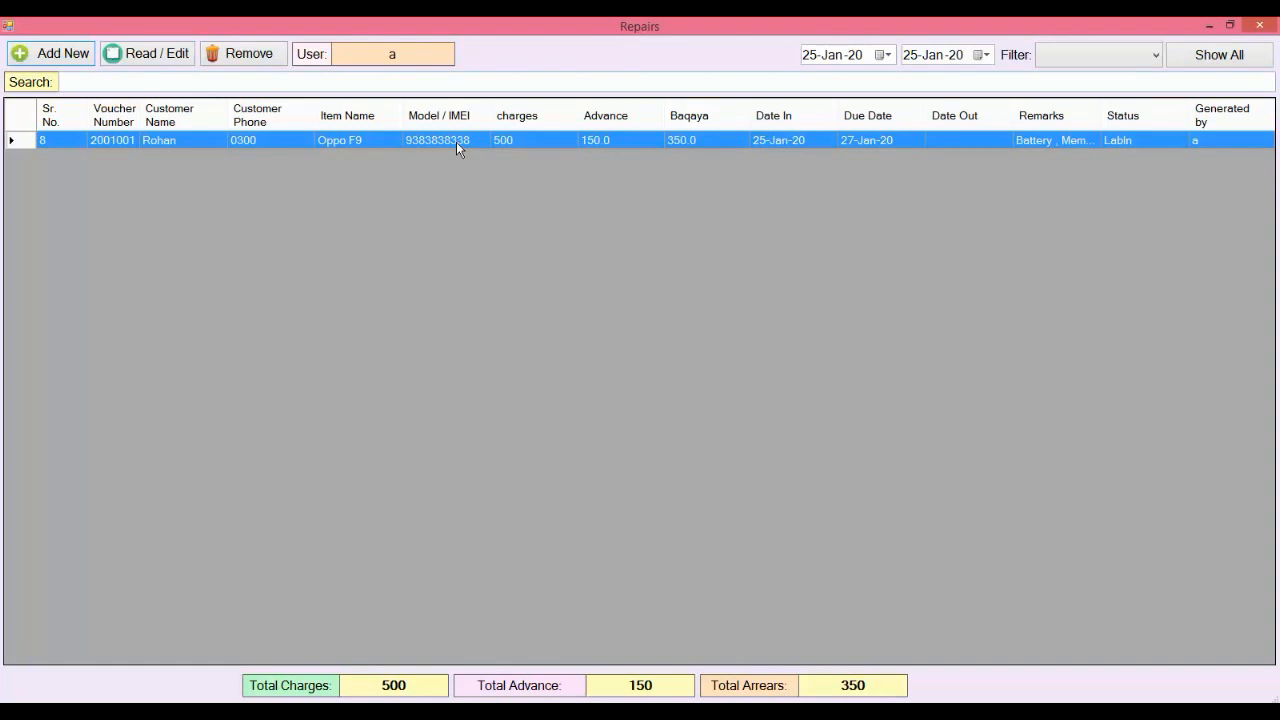
# Step: List repairs from 01-Jan-20 to 31-Jan-20 and open the Oppo F9 repair for editing
pyautogui.click(808, 55)
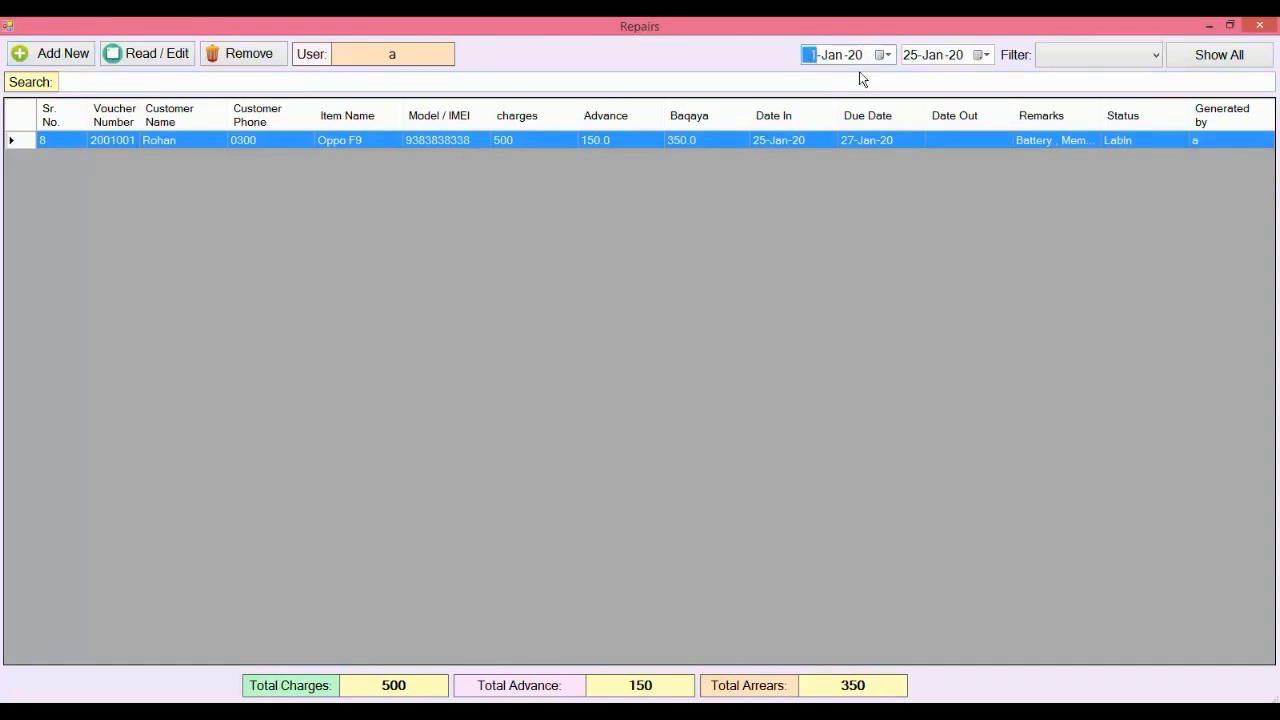
pyautogui.click(982, 55)
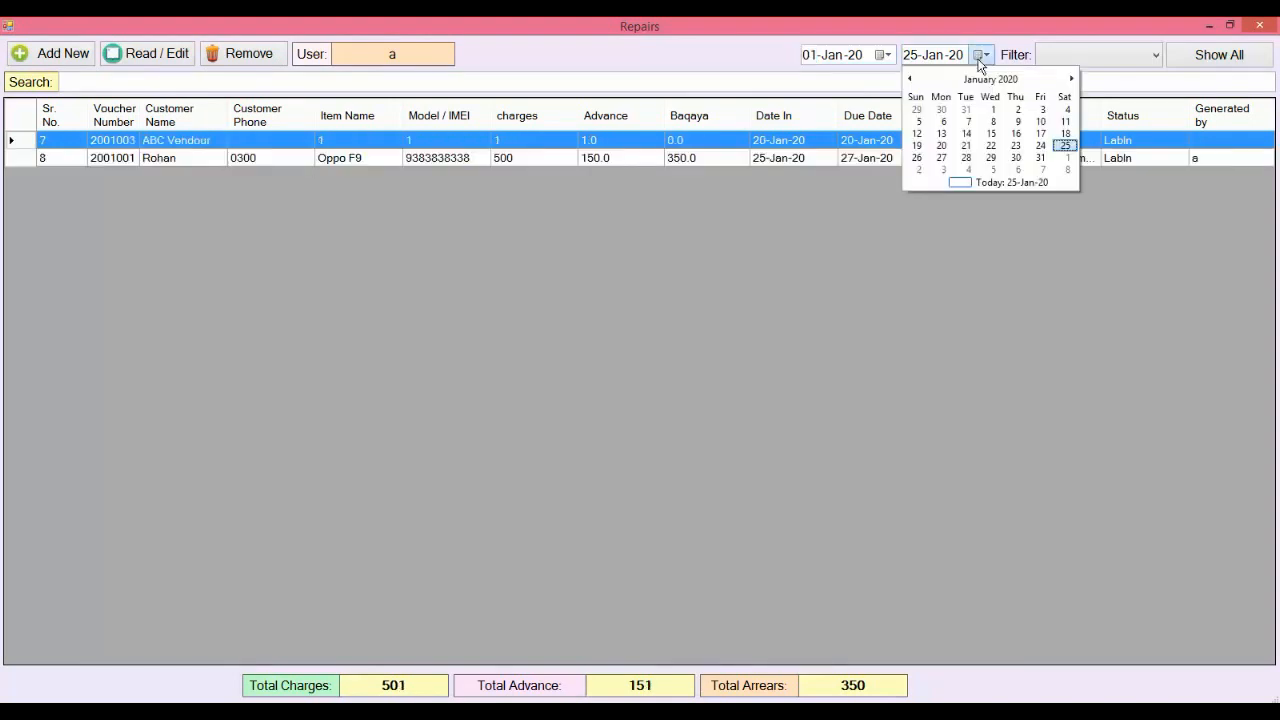
pyautogui.click(1040, 158)
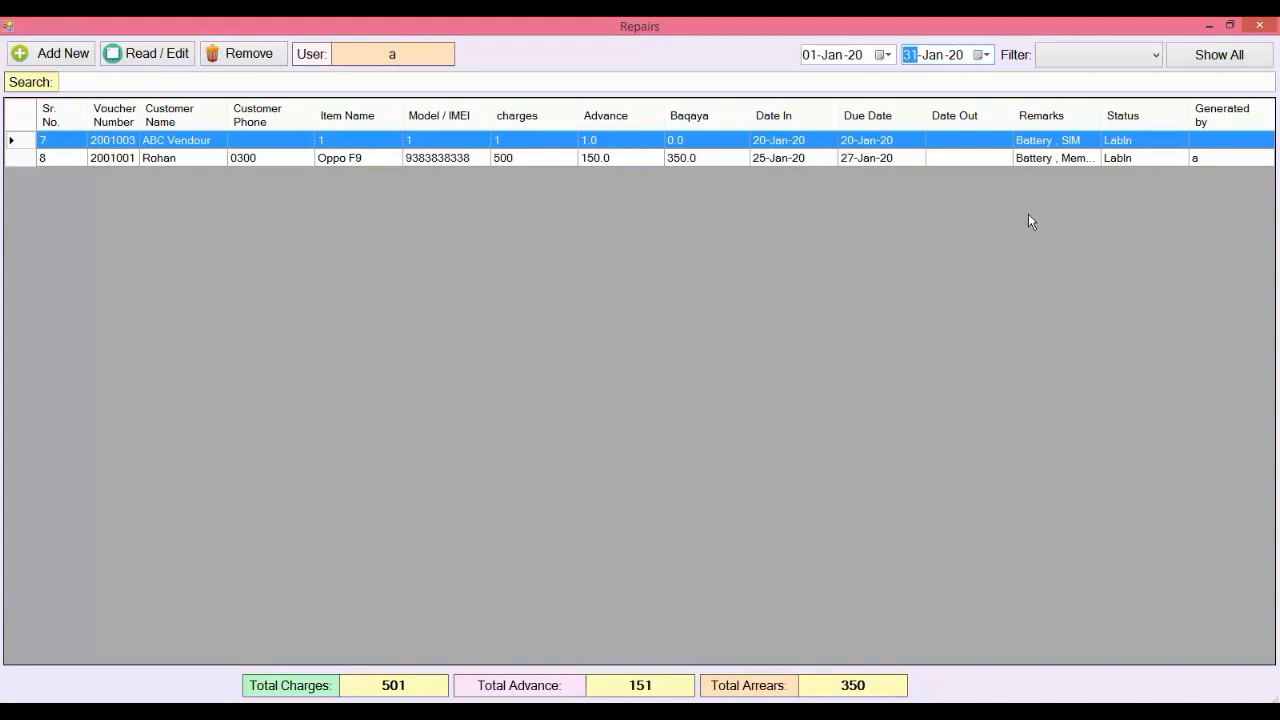
pyautogui.click(1155, 57)
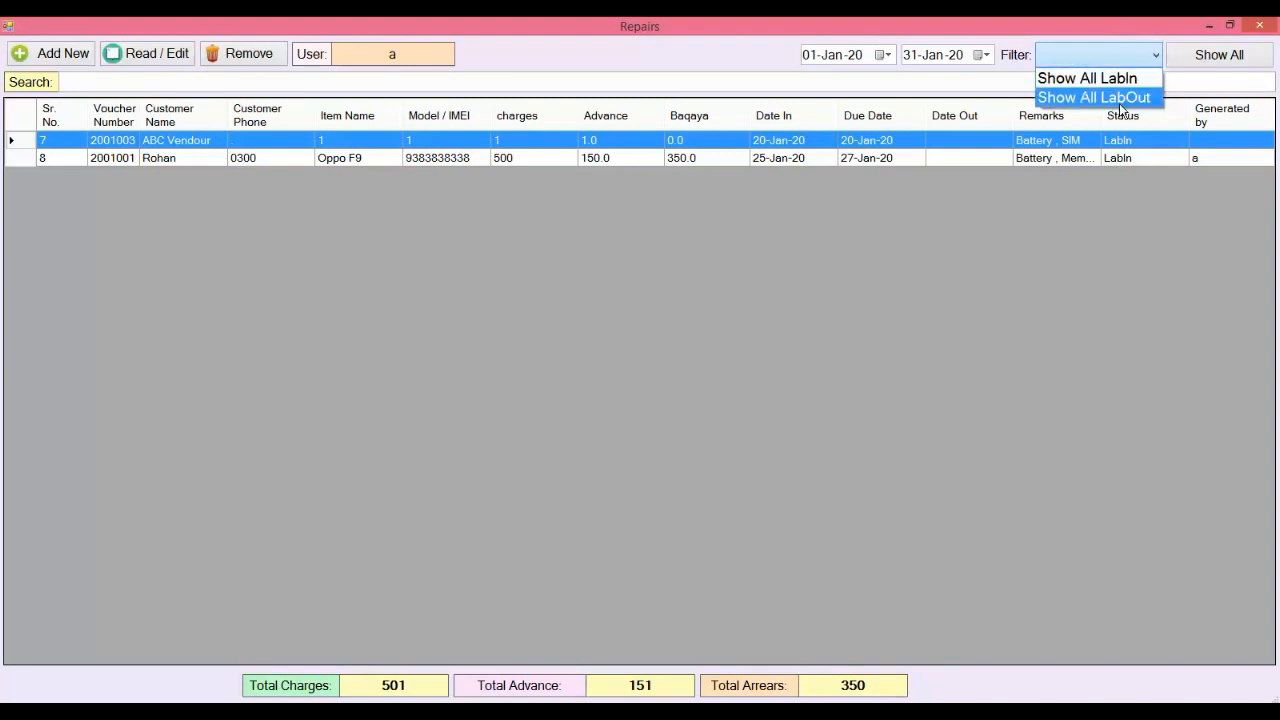
pyautogui.click(1086, 20)
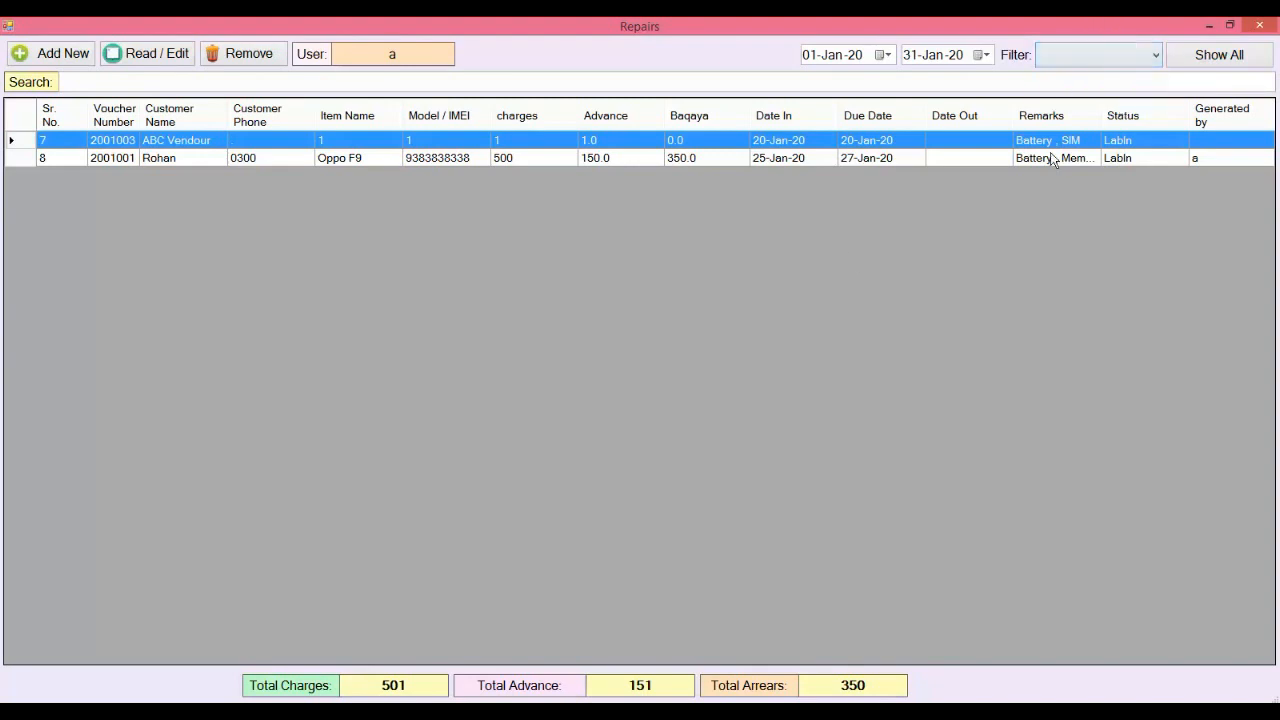
pyautogui.click(750, 158)
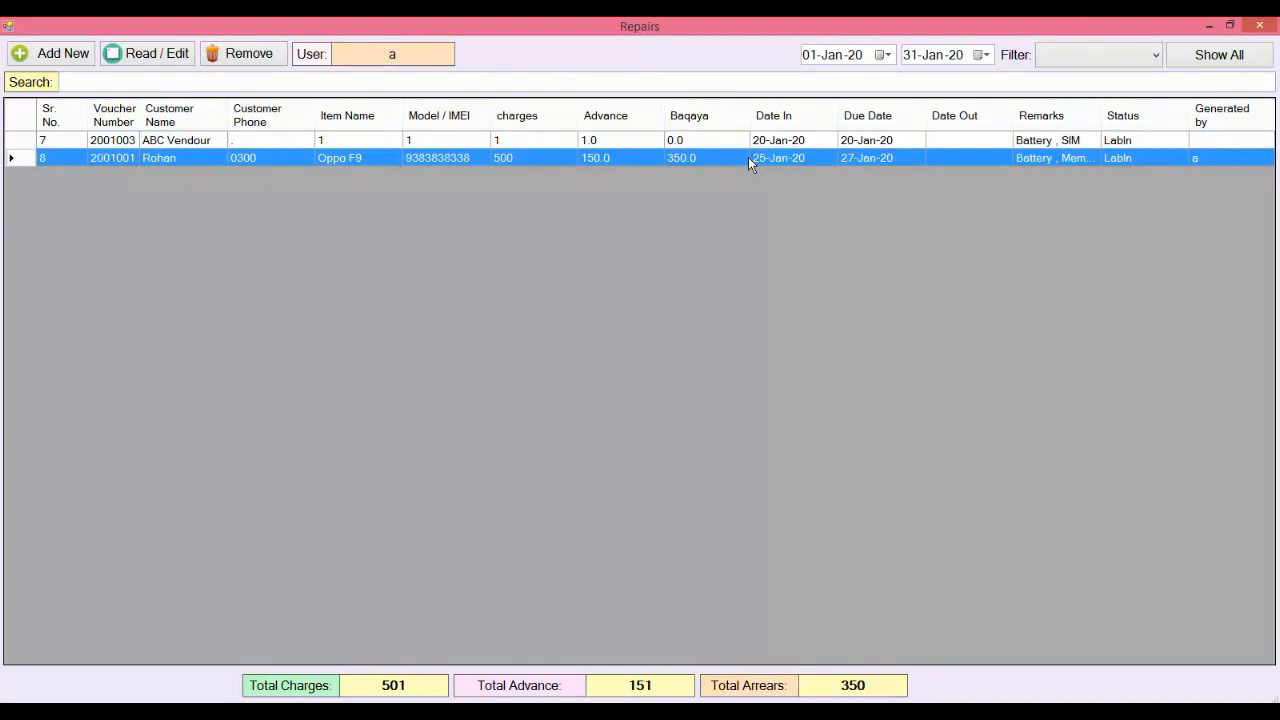
pyautogui.click(161, 55)
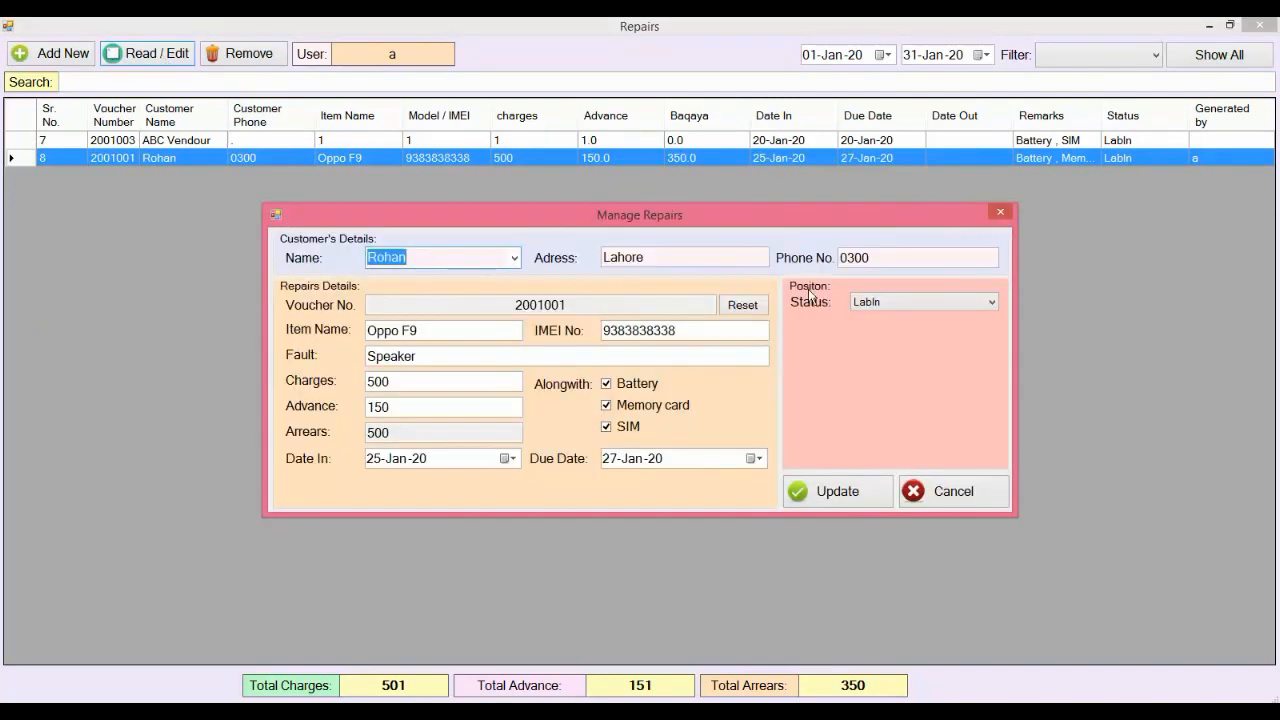
# Step: Mark the Oppo F9 repair LabOut with out date 27-Jan-20, without printing
pyautogui.click(990, 305)
pyautogui.click(946, 330)
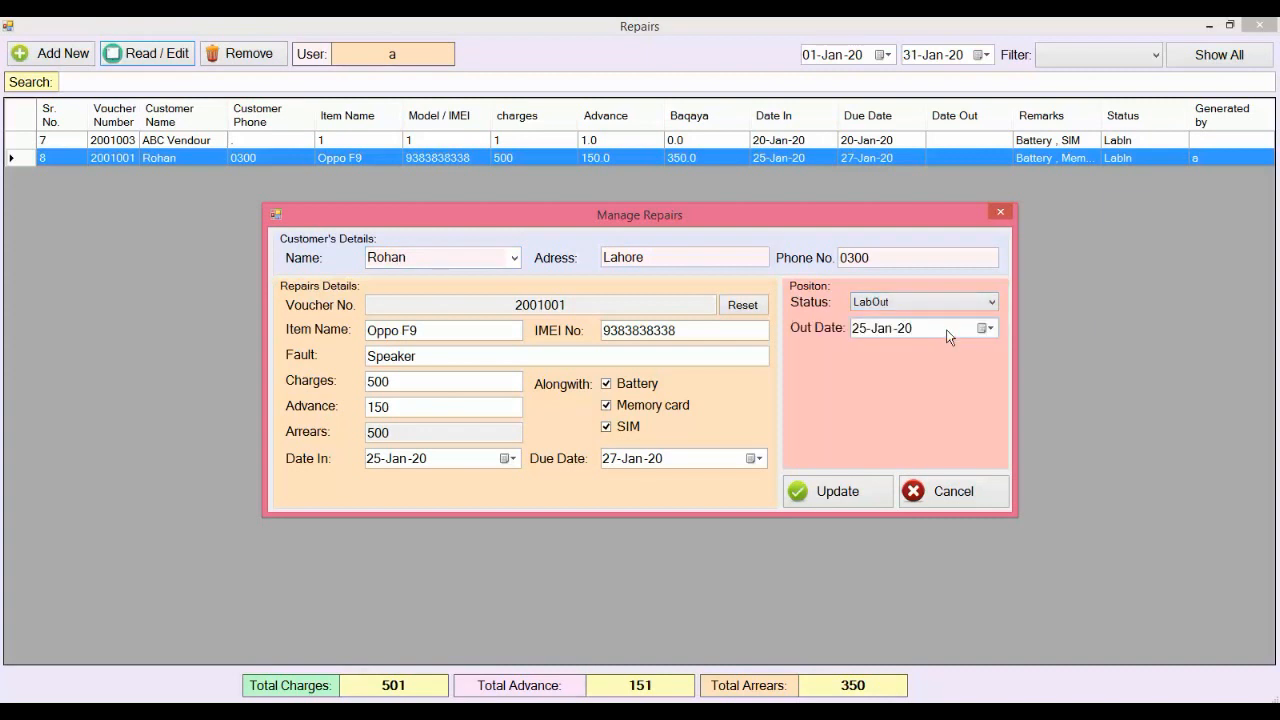
pyautogui.click(858, 330)
pyautogui.write('27')
pyautogui.click(863, 490)
pyautogui.click(703, 433)
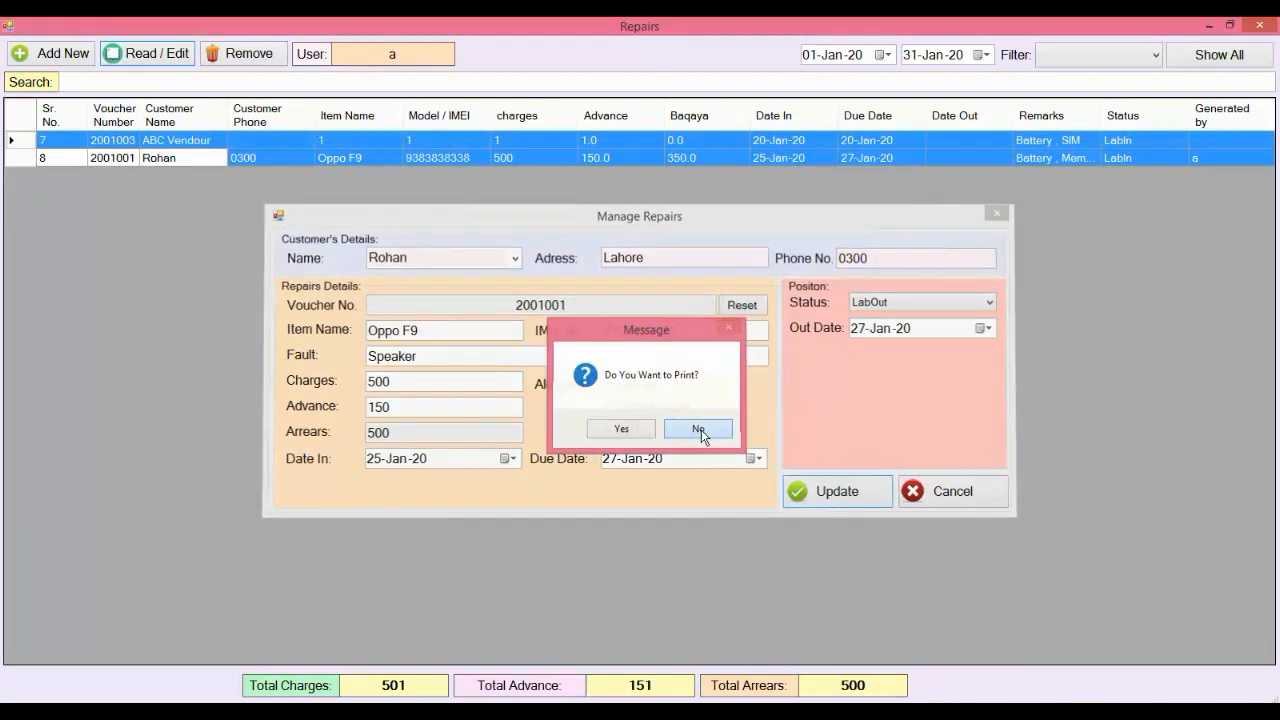
pyautogui.click(1134, 160)
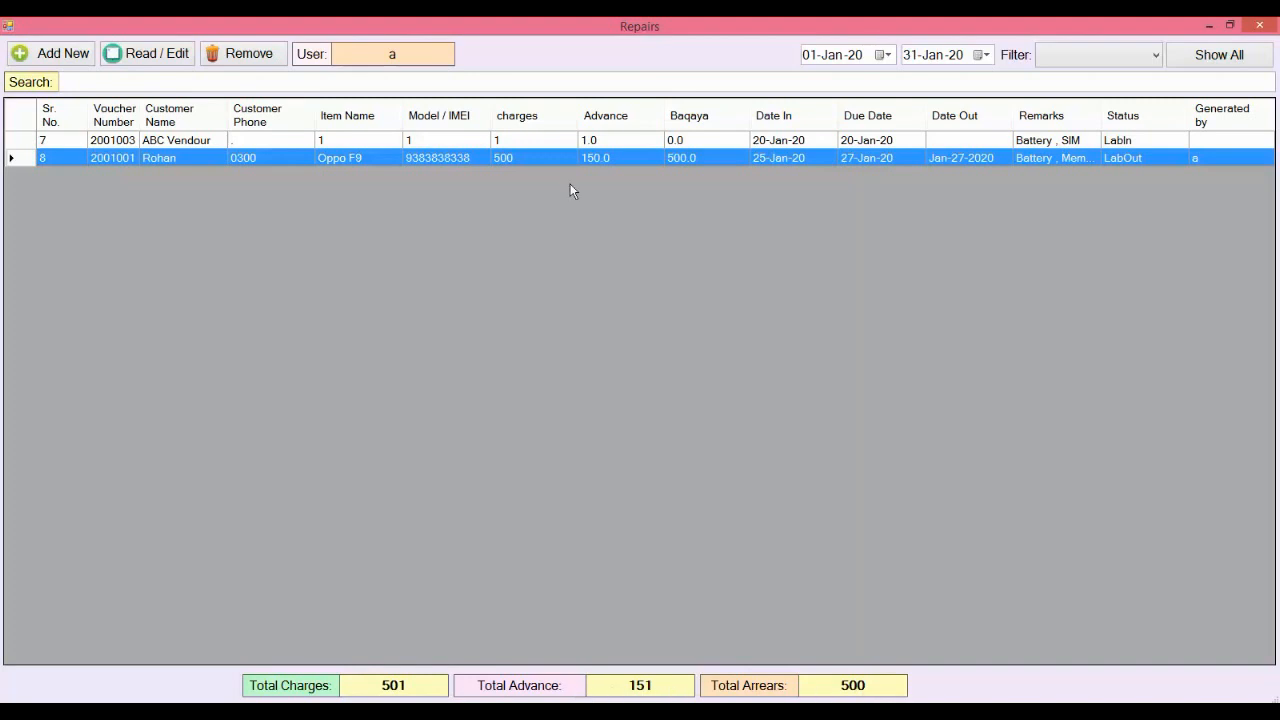
# Step: Change the Oppo F9 advance to 500, update without printing, and close the Repairs list
pyautogui.doubleClick(546, 159)
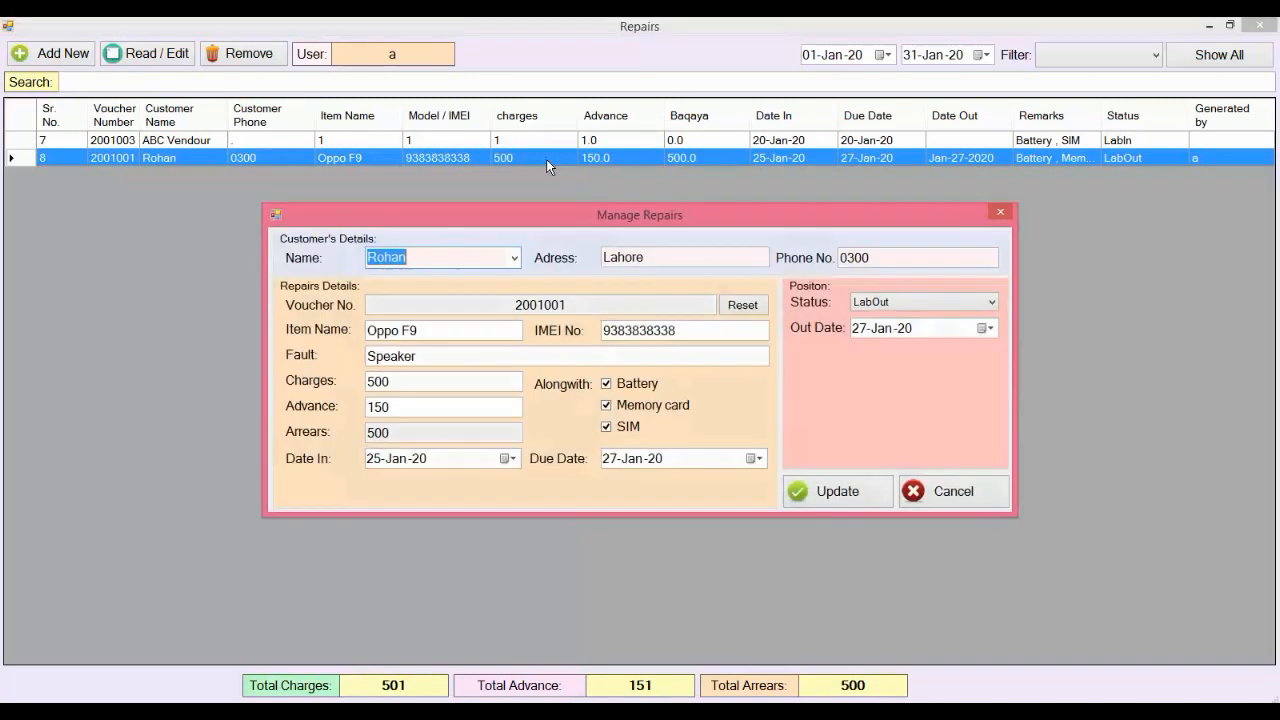
pyautogui.moveTo(394, 408); pyautogui.dragTo(293, 418)
pyautogui.write('500')
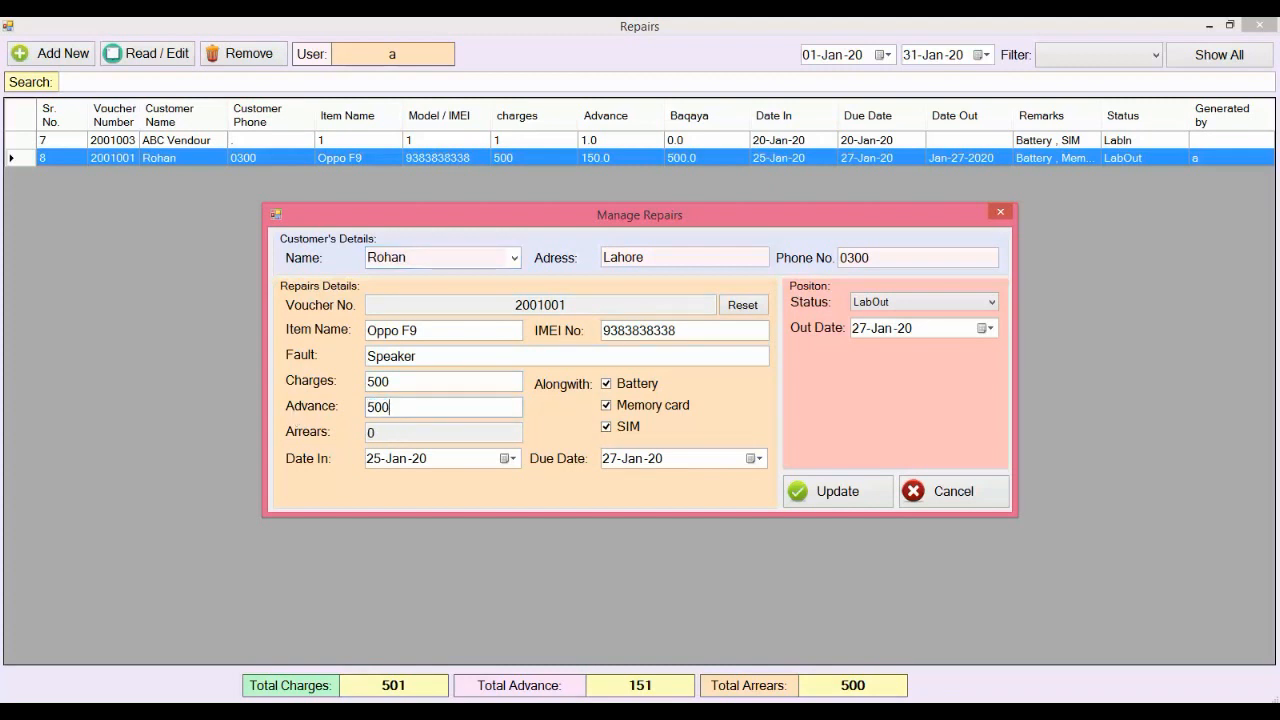
pyautogui.click(815, 494)
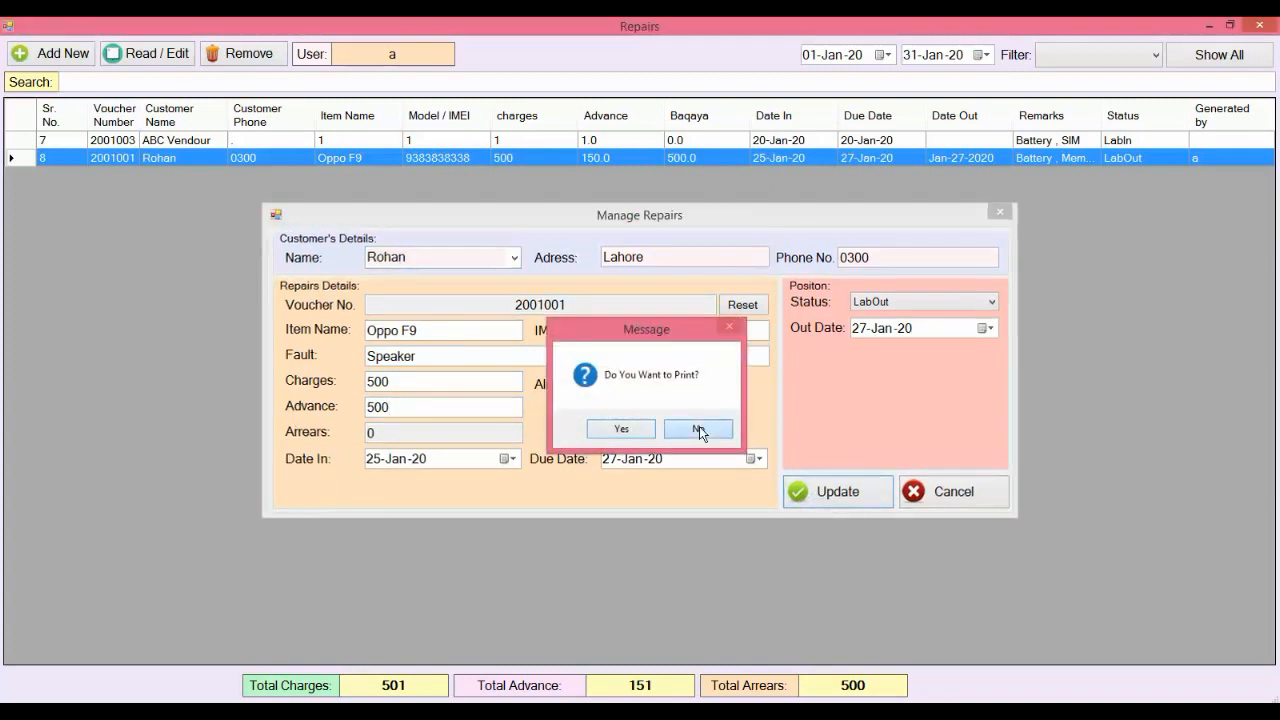
pyautogui.click(699, 428)
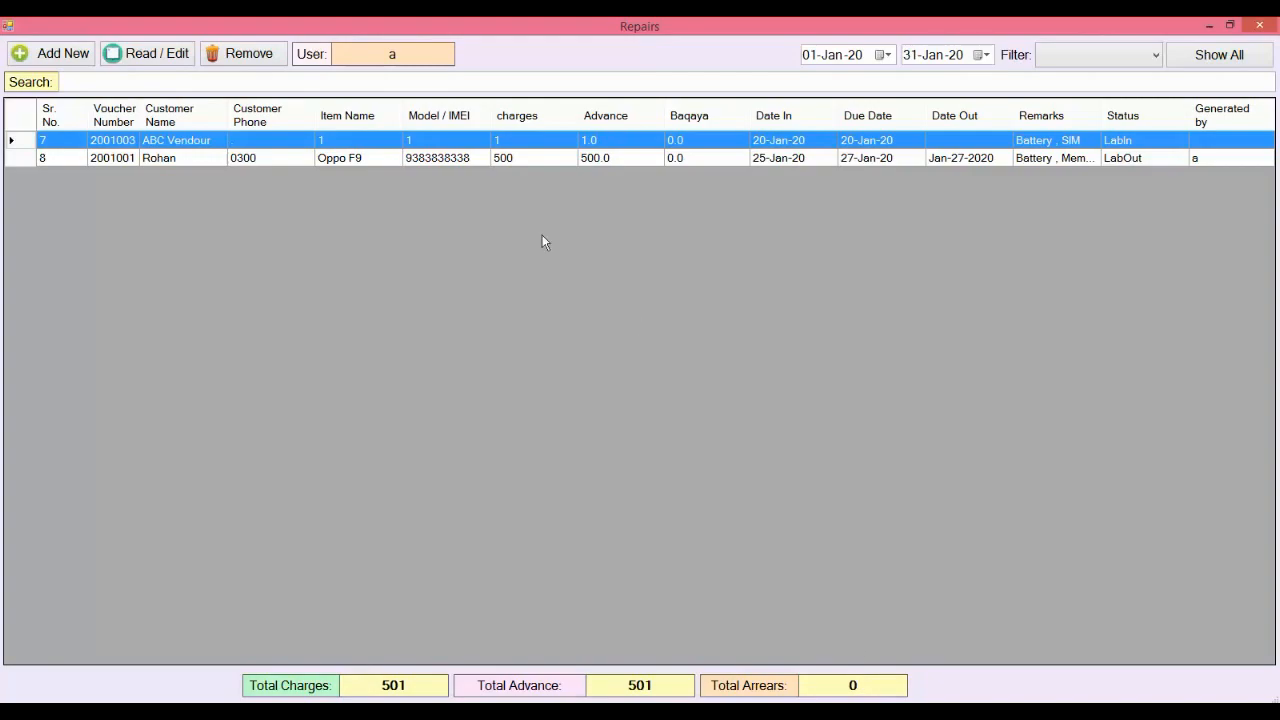
pyautogui.hotkey('alt', 'F4')
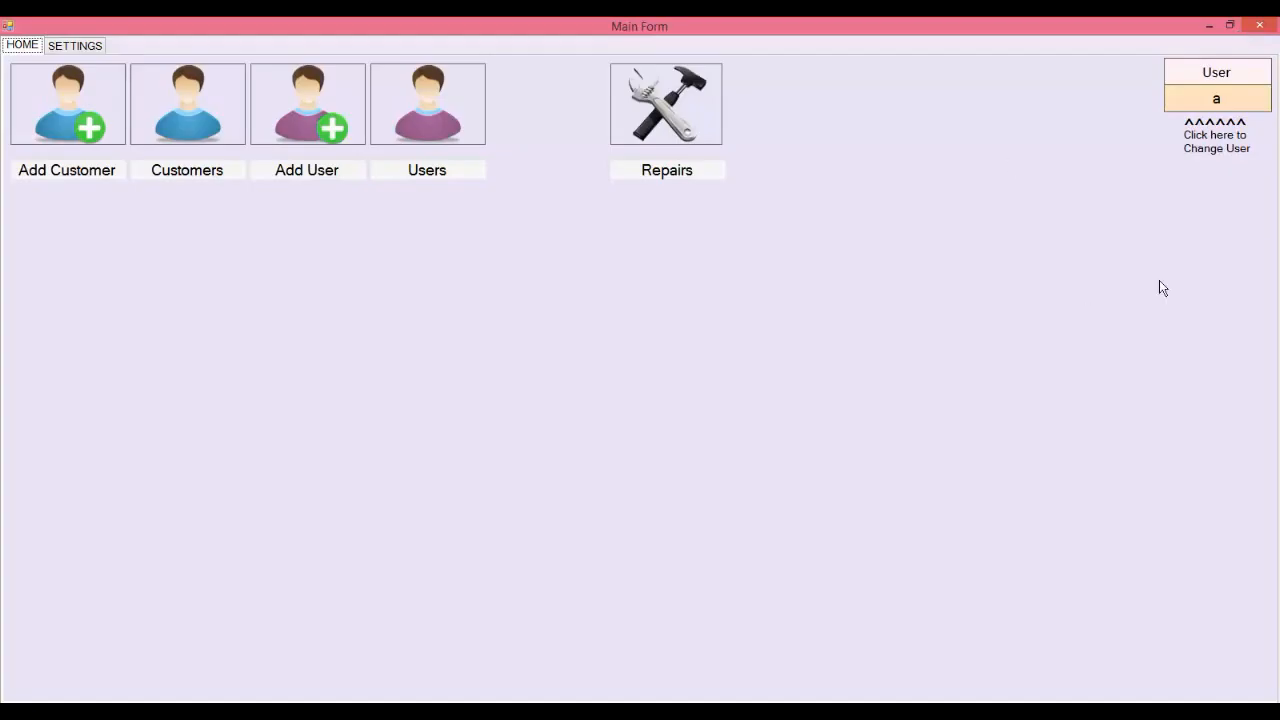
# Step: Log in as the other salesman user with their username and account password
pyautogui.click(1212, 104)
pyautogui.write('Usman')
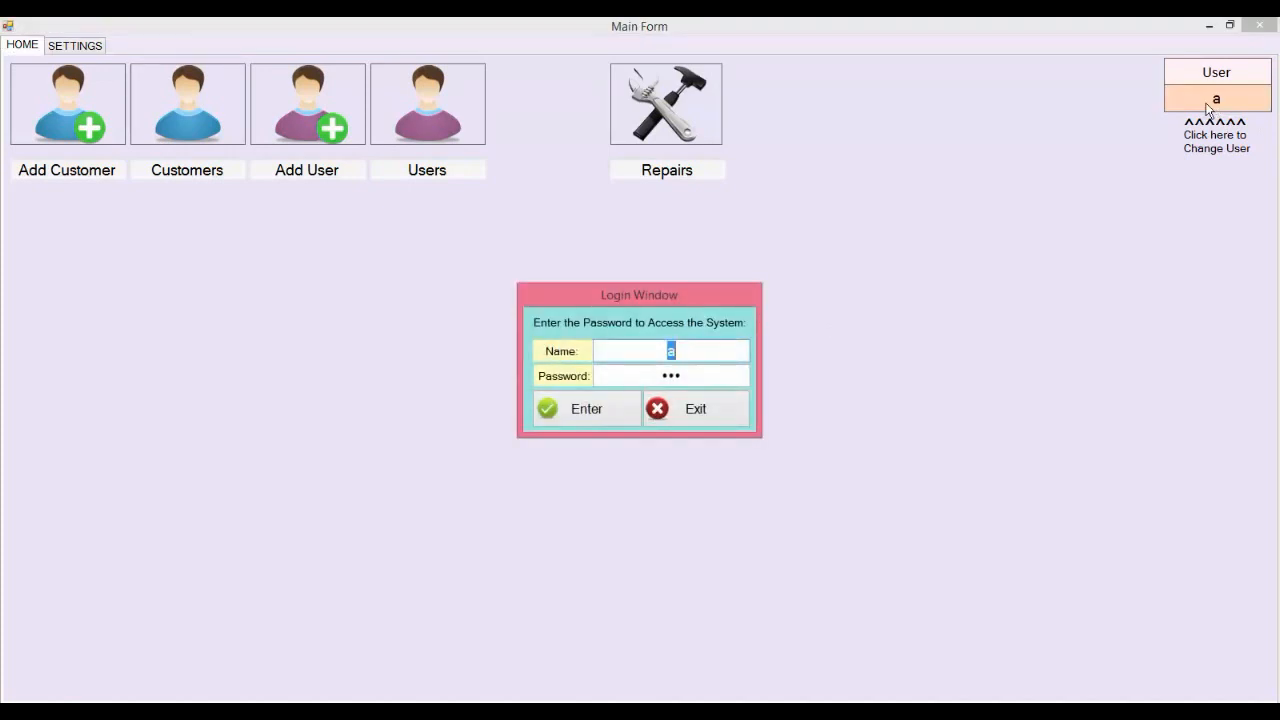
pyautogui.write('Usman')
pyautogui.press('Tab')
pyautogui.write('••••')
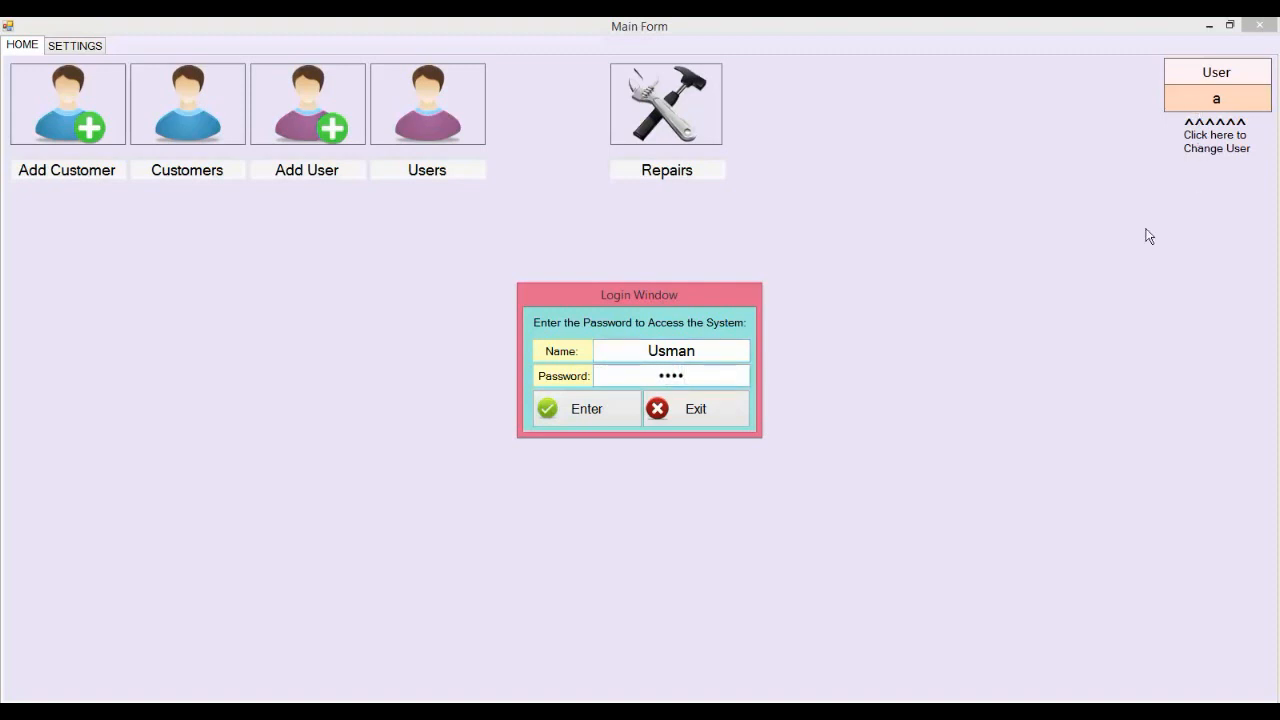
pyautogui.click(578, 393)
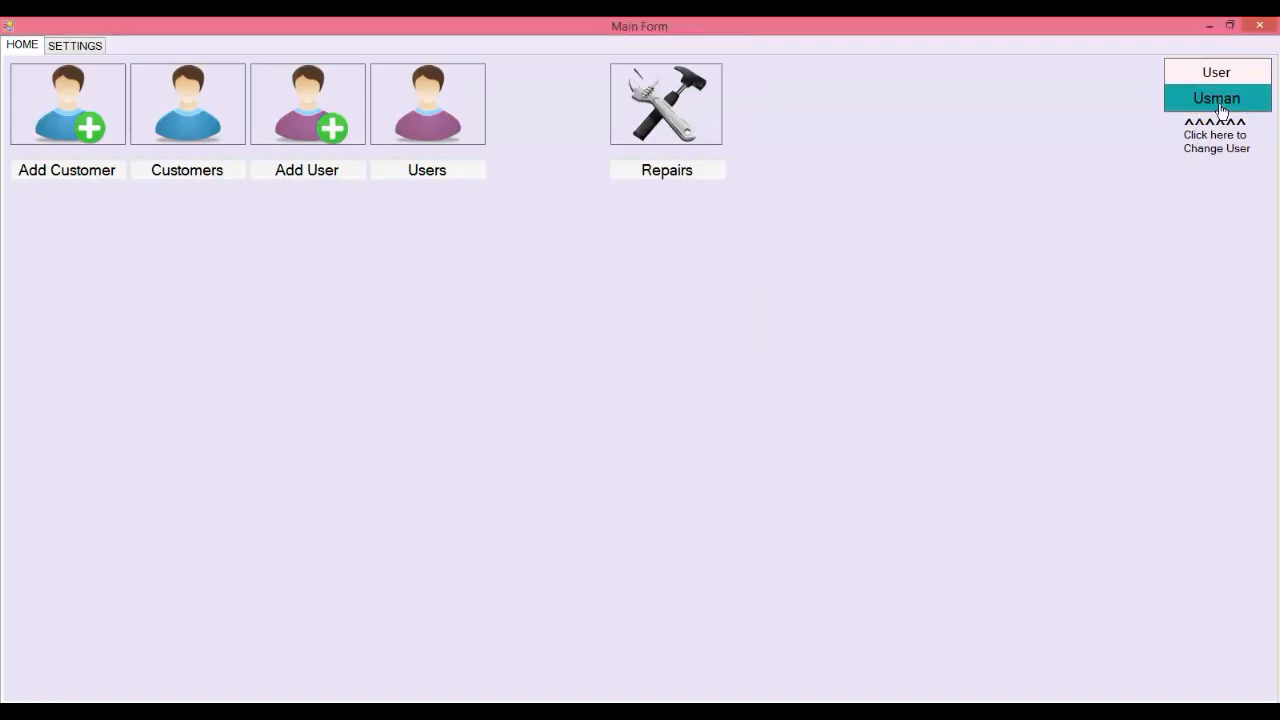
# Step: Start new repair voucher 2001002 from the Repairs list and show the existing customers
pyautogui.click(655, 120)
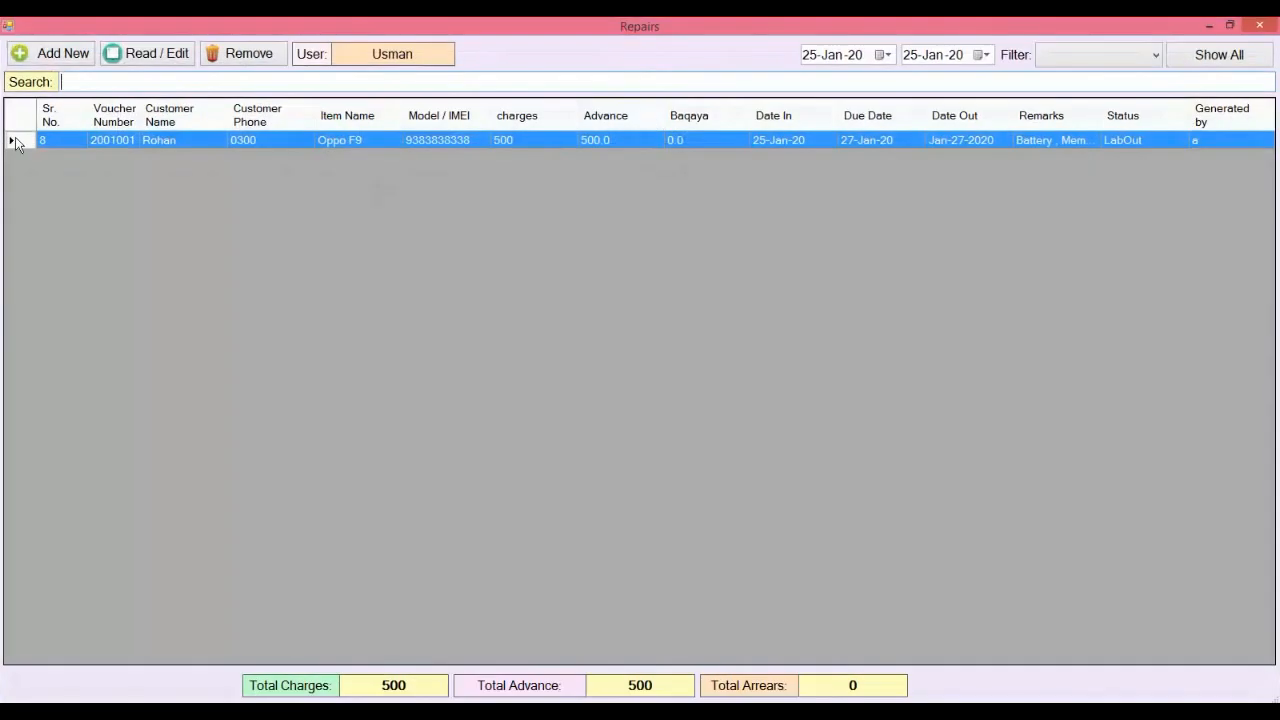
pyautogui.click(52, 57)
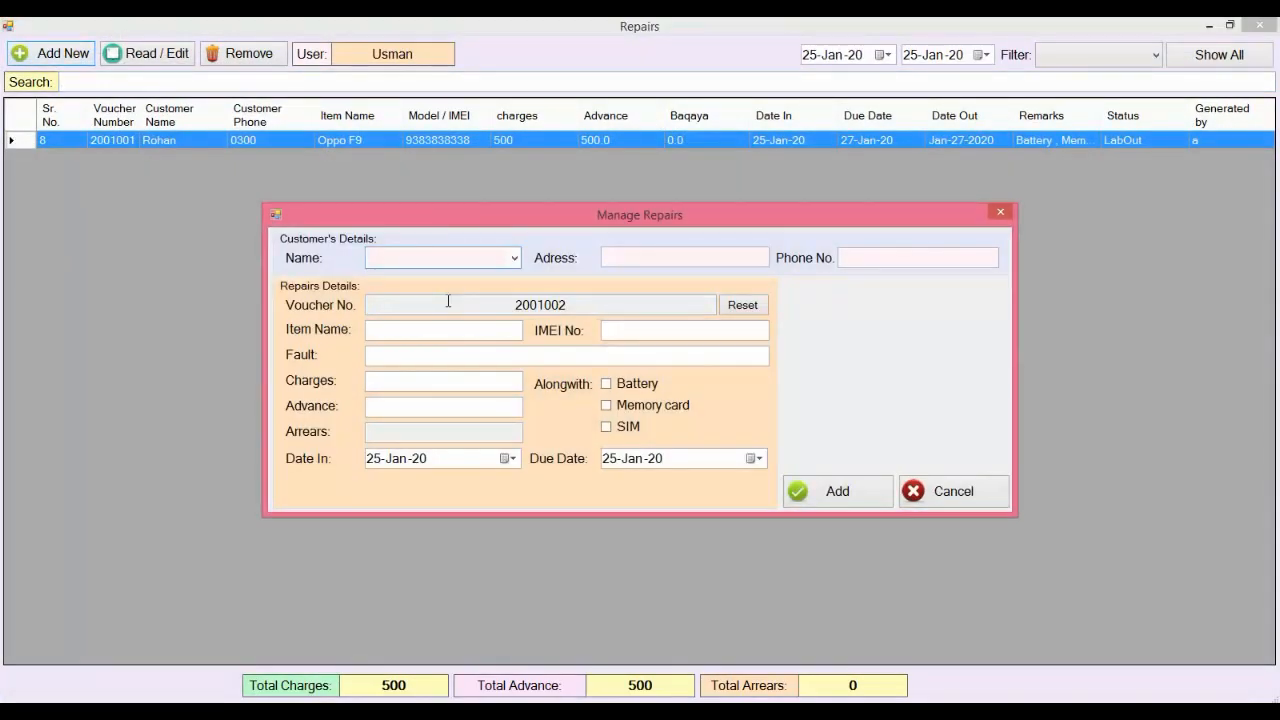
pyautogui.click(514, 258)
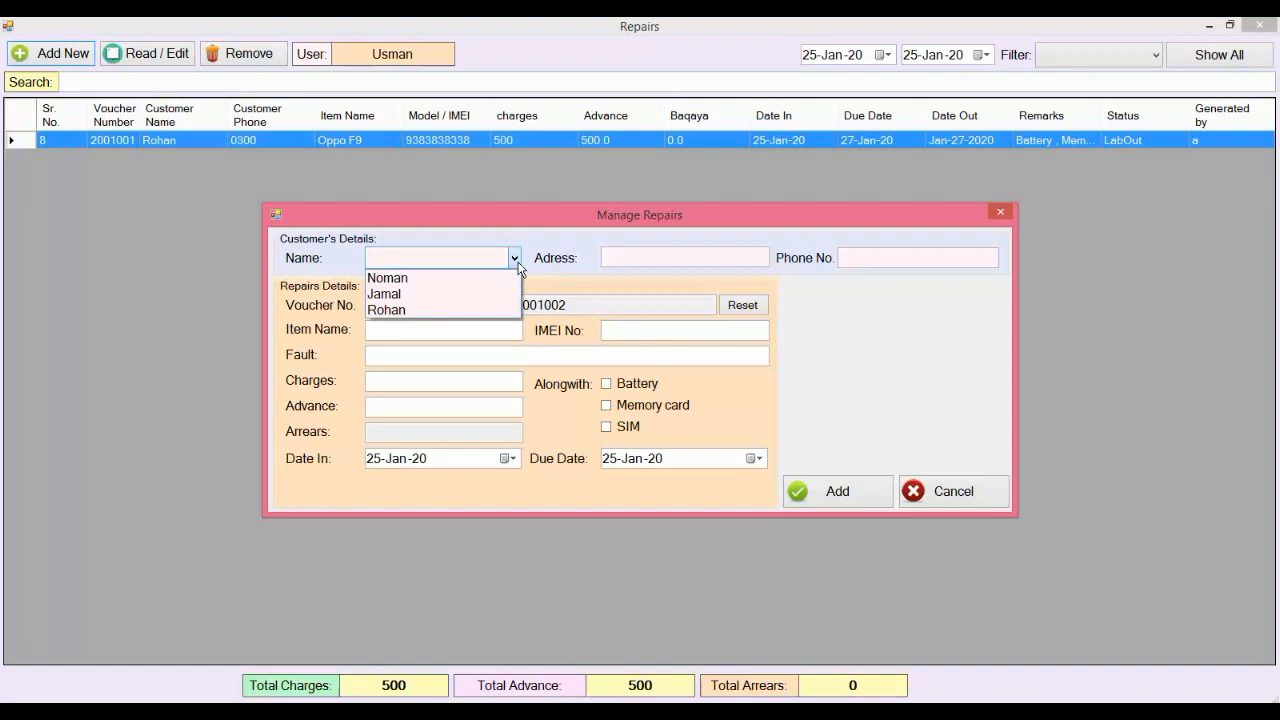